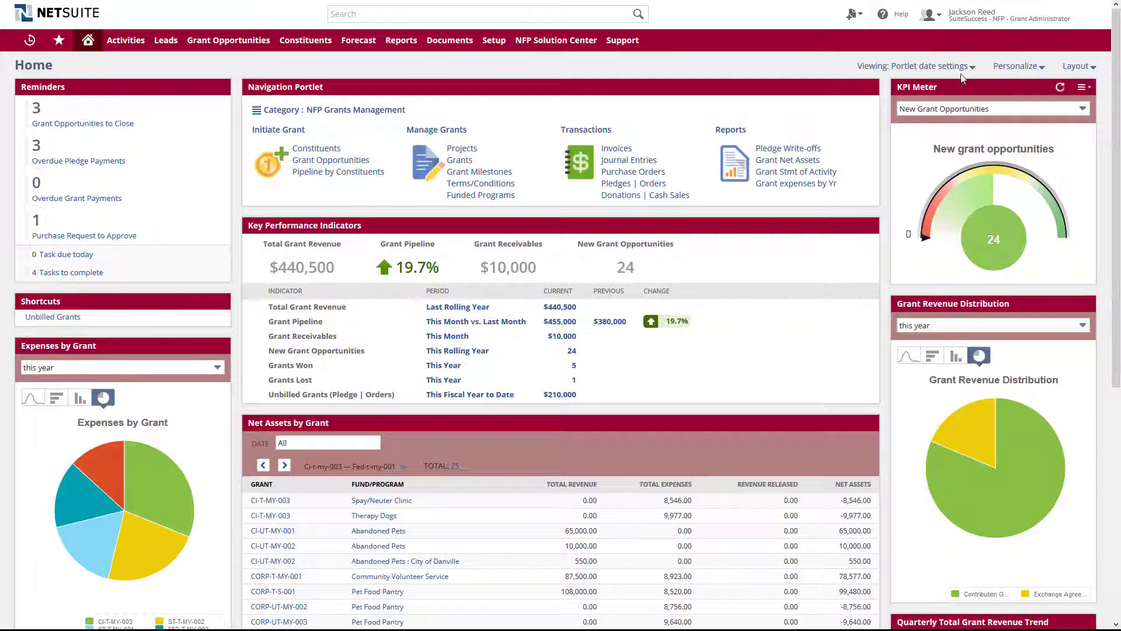
{"action": "mouse_move", "coordinate": [1022, 36]}
{"action": "mouse_move", "coordinate": [561, 41]}
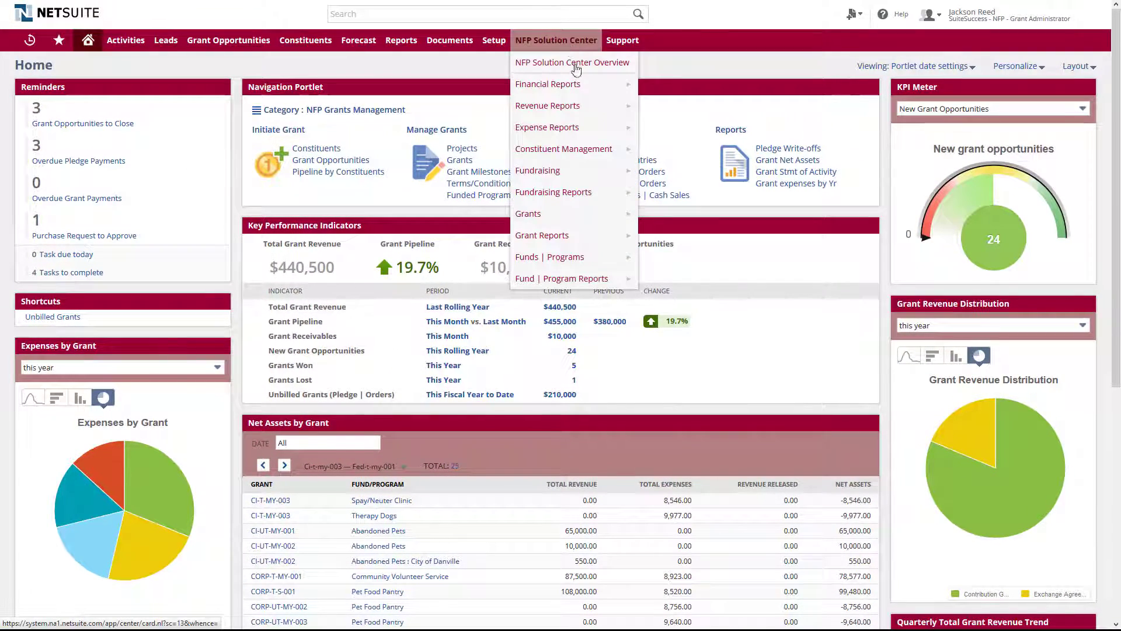
{"action": "mouse_move", "coordinate": [614, 236]}
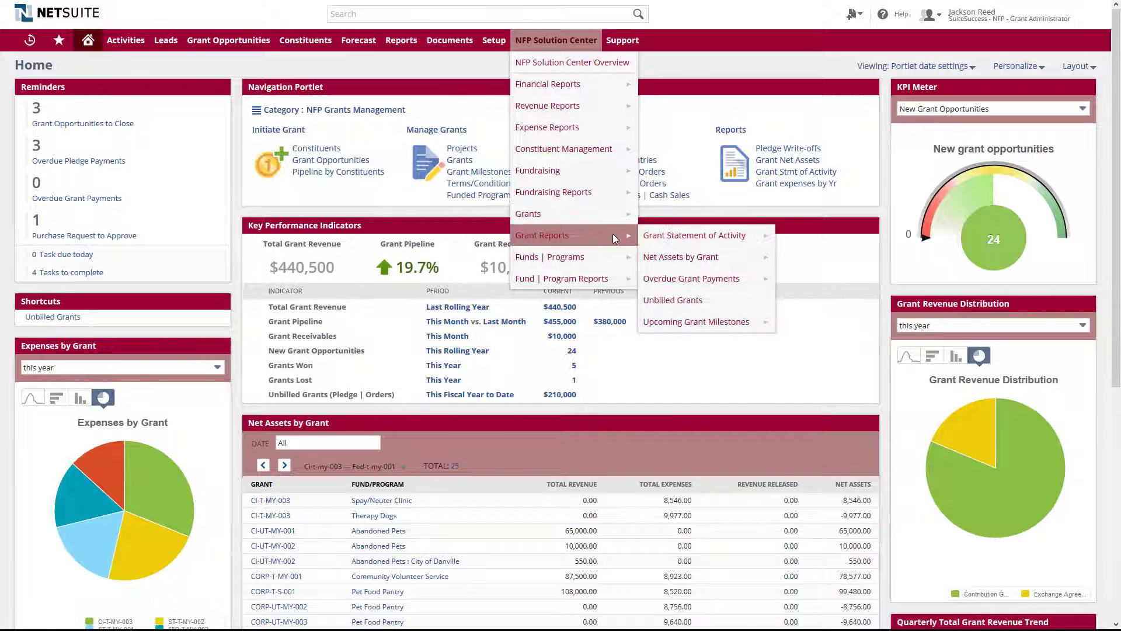
{"action": "mouse_move", "coordinate": [618, 215]}
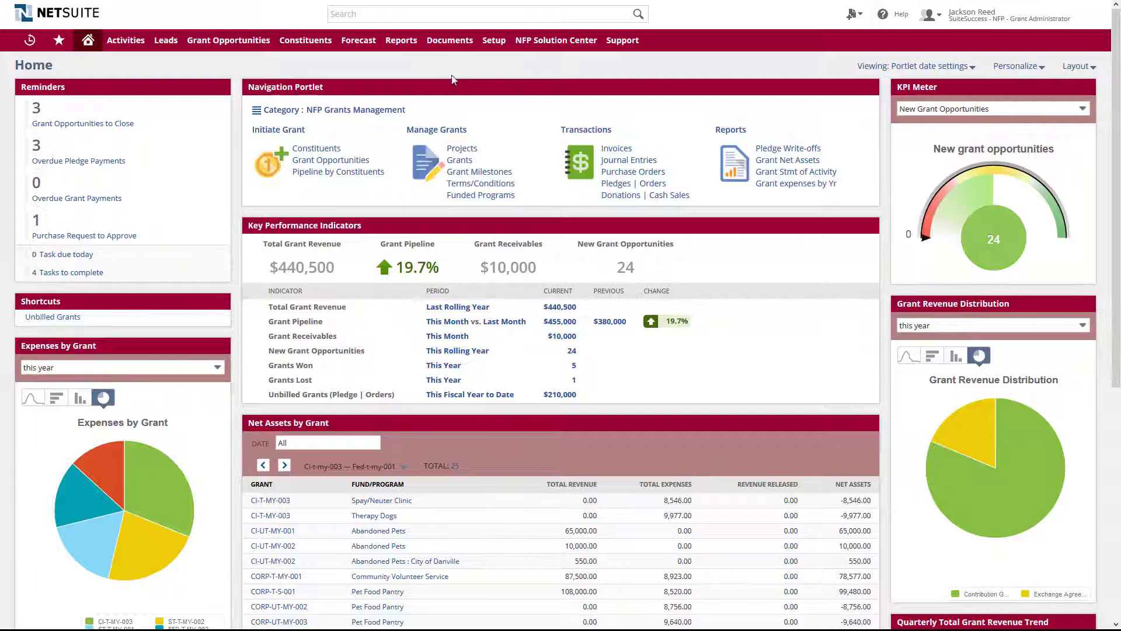
{"action": "scroll", "coordinate": [538, 451], "scroll_direction": "down", "scroll_amount": 6}
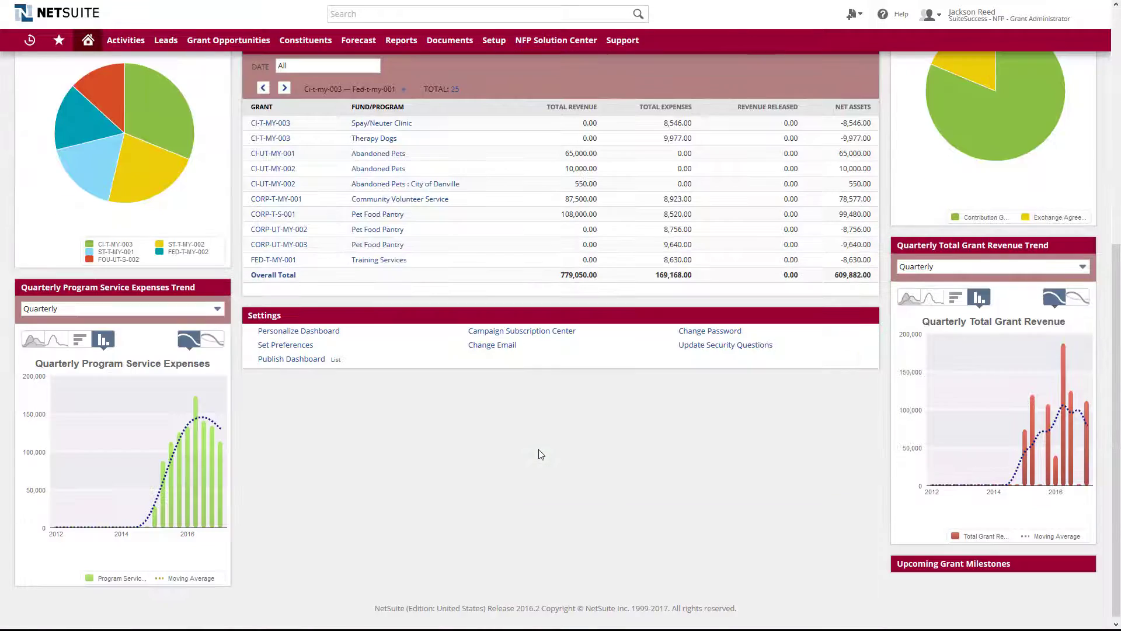
{"action": "scroll", "coordinate": [541, 454], "scroll_direction": "up", "scroll_amount": 7}
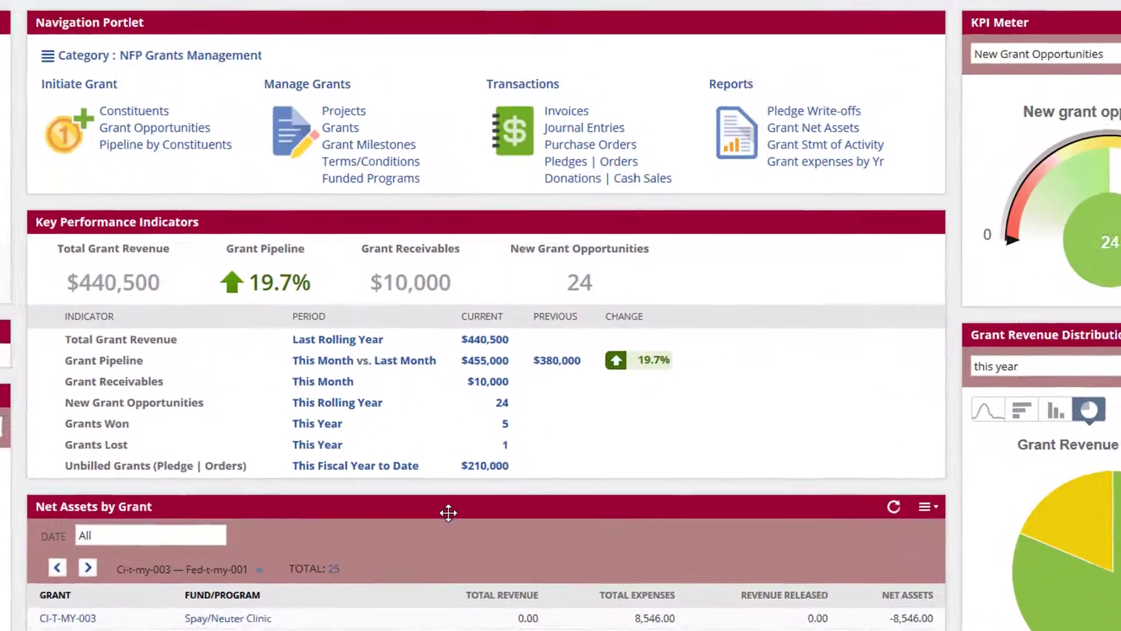
Collapse the Net Assets by Grant portlet, move it above Key Performance Indicators, expand it, and restore the original portlet order
{"action": "left_click", "coordinate": [449, 513]}
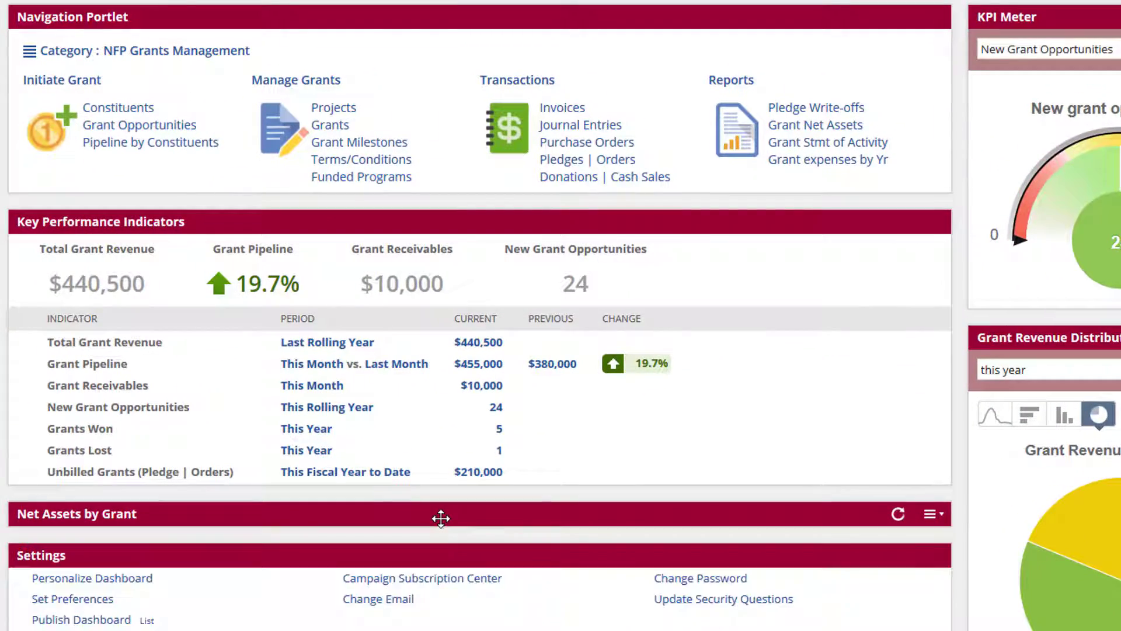
{"action": "left_click_drag", "start_coordinate": [440, 513], "coordinate": [424, 246]}
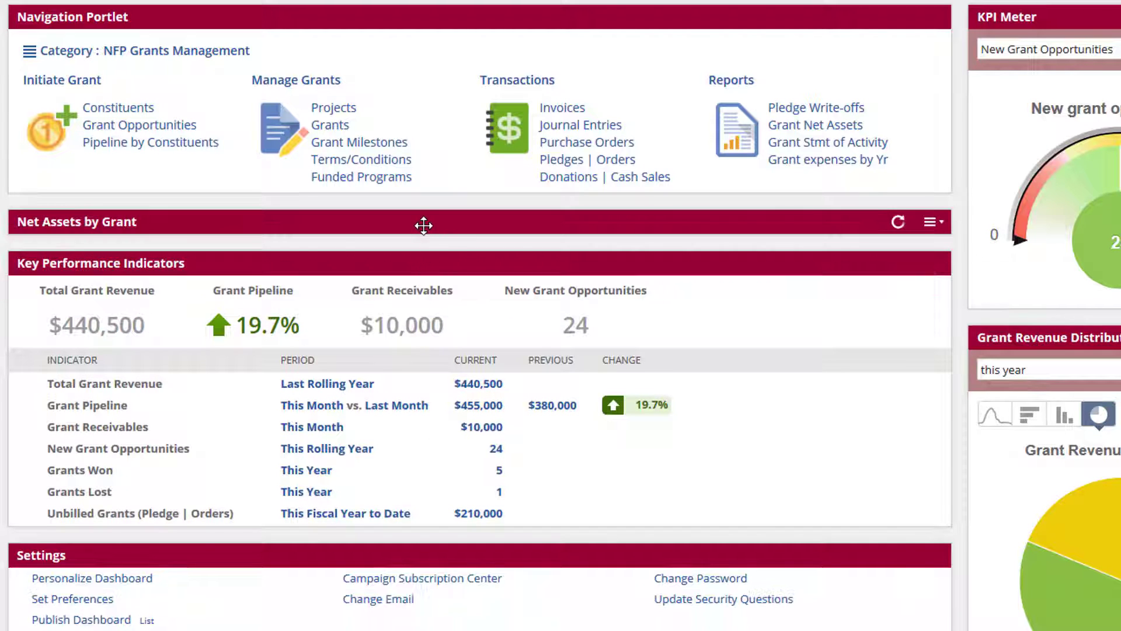
{"action": "left_click", "coordinate": [421, 225]}
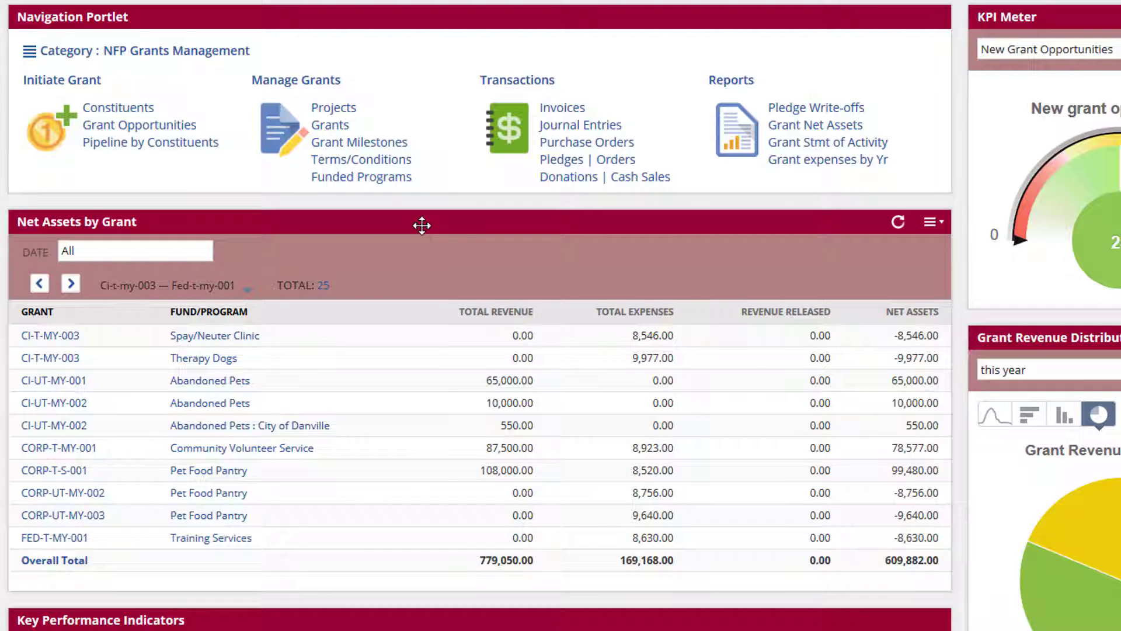
{"action": "left_click_drag", "start_coordinate": [426, 619], "coordinate": [410, 220]}
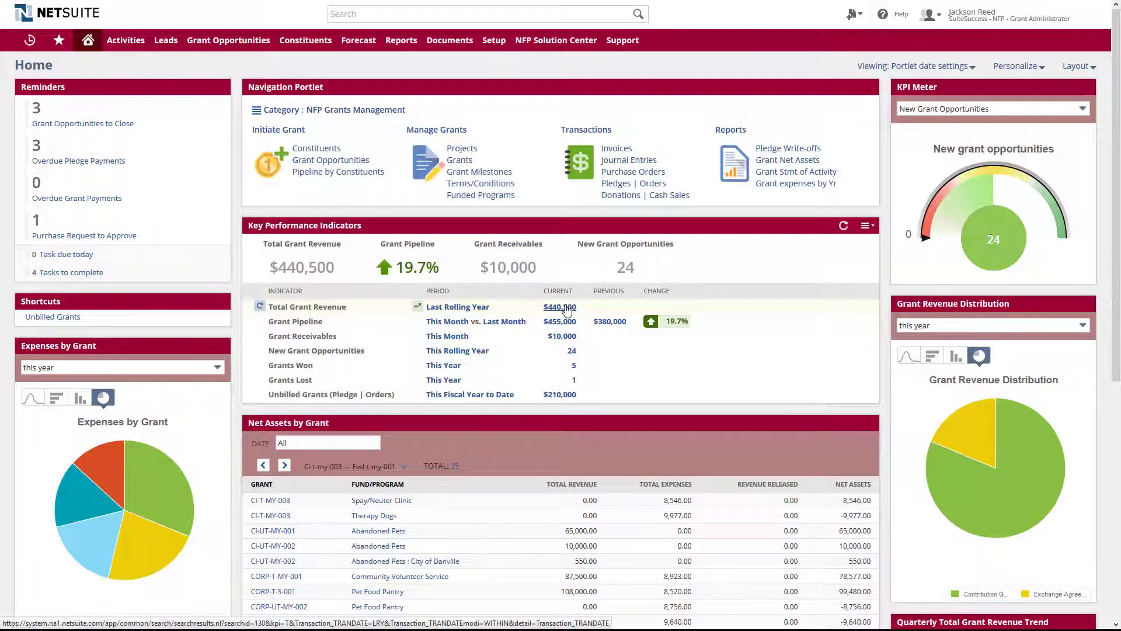
Open the Total Grant Revenue KPI's detailed results in a new tab, review them and return to the full-screen home dashboard
{"action": "right_click", "coordinate": [566, 310]}
{"action": "left_click", "coordinate": [608, 314]}
{"action": "left_click", "coordinate": [206, 13]}
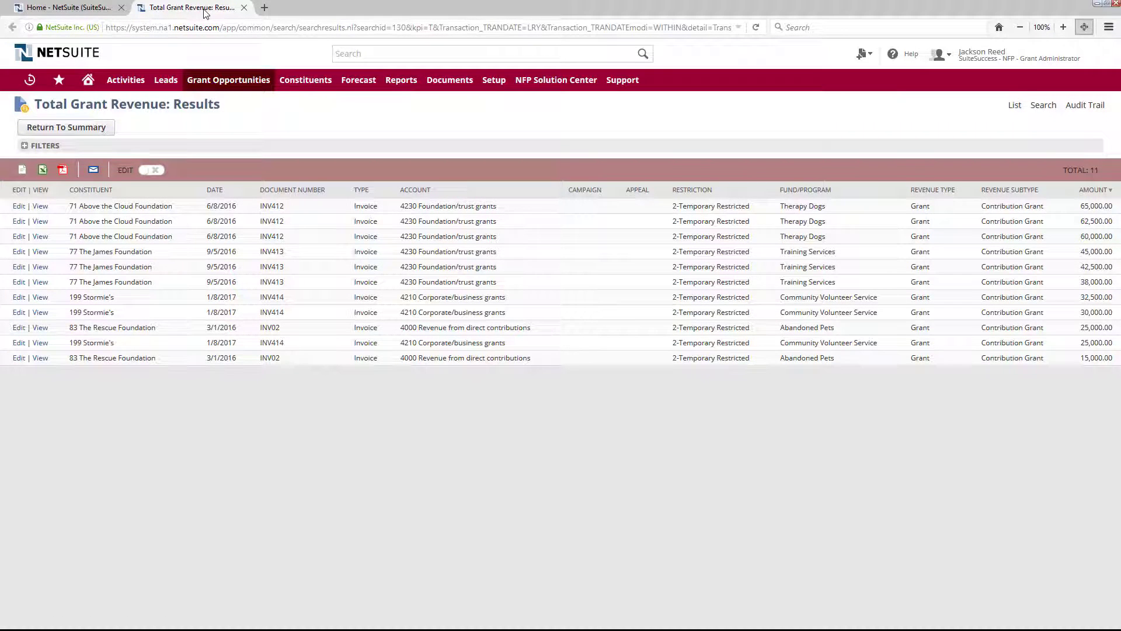
{"action": "left_click", "coordinate": [86, 13]}
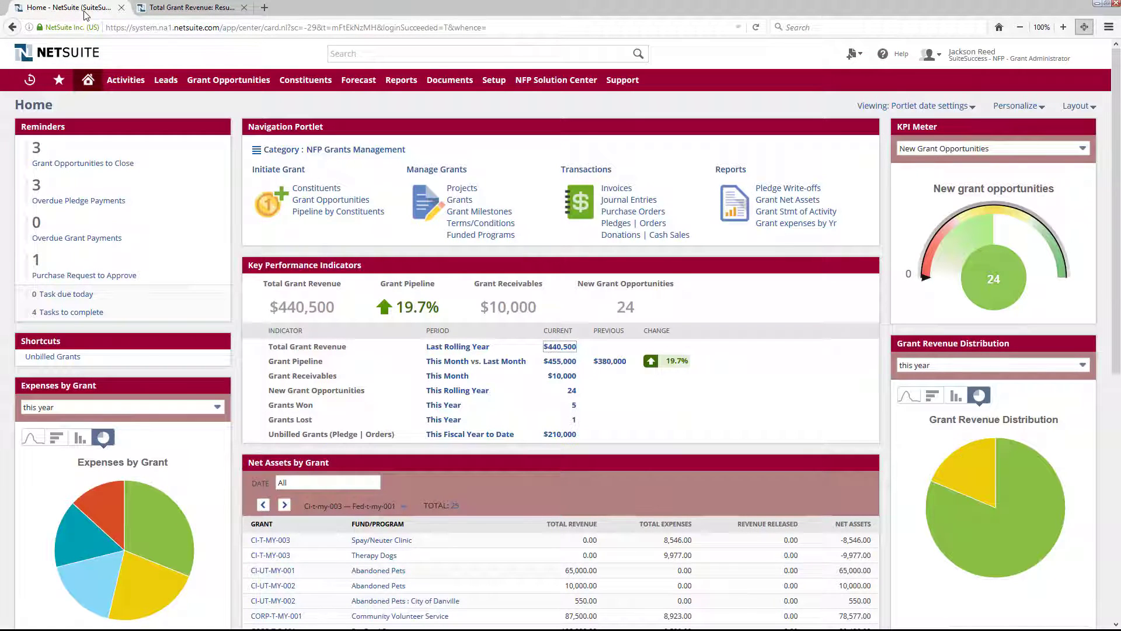
{"action": "key", "text": "F11"}
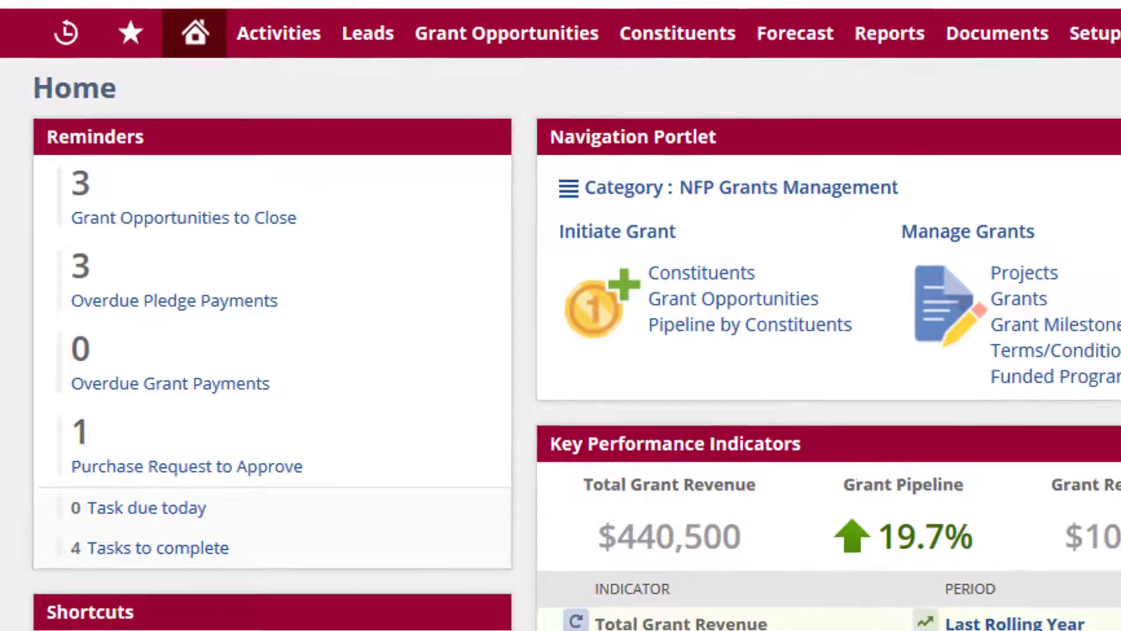
Open the Grant Opportunities to Close reminder and view the State of New York opportunity titled Veteran's Freedom 2017-2019
{"action": "right_click", "coordinate": [716, 369]}
{"action": "left_click", "coordinate": [734, 380]}
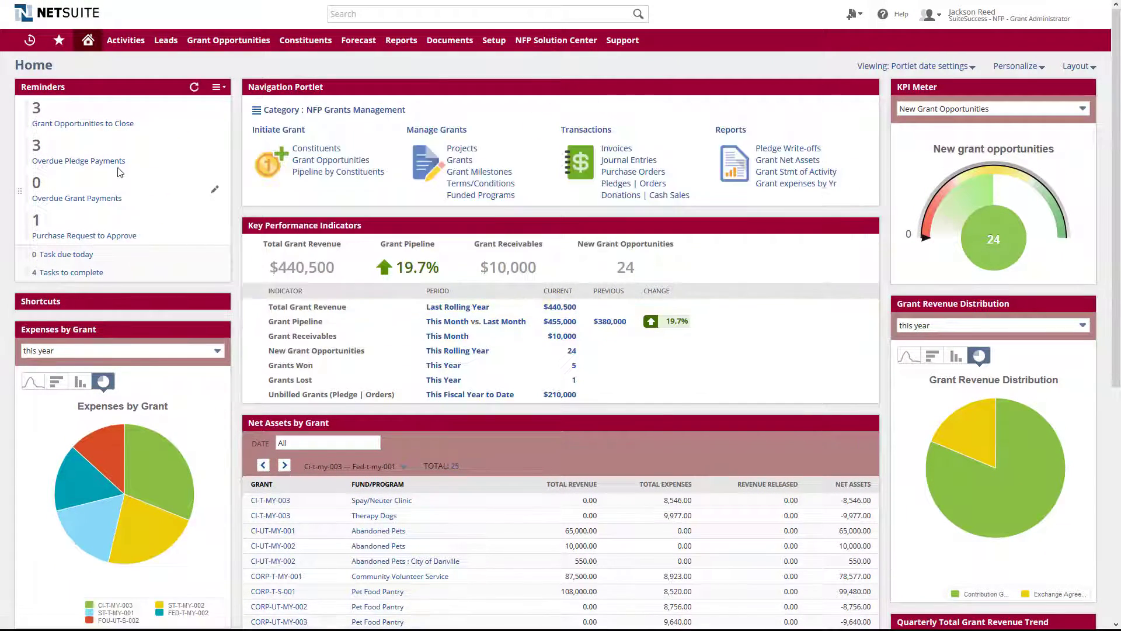
{"action": "left_click", "coordinate": [94, 127]}
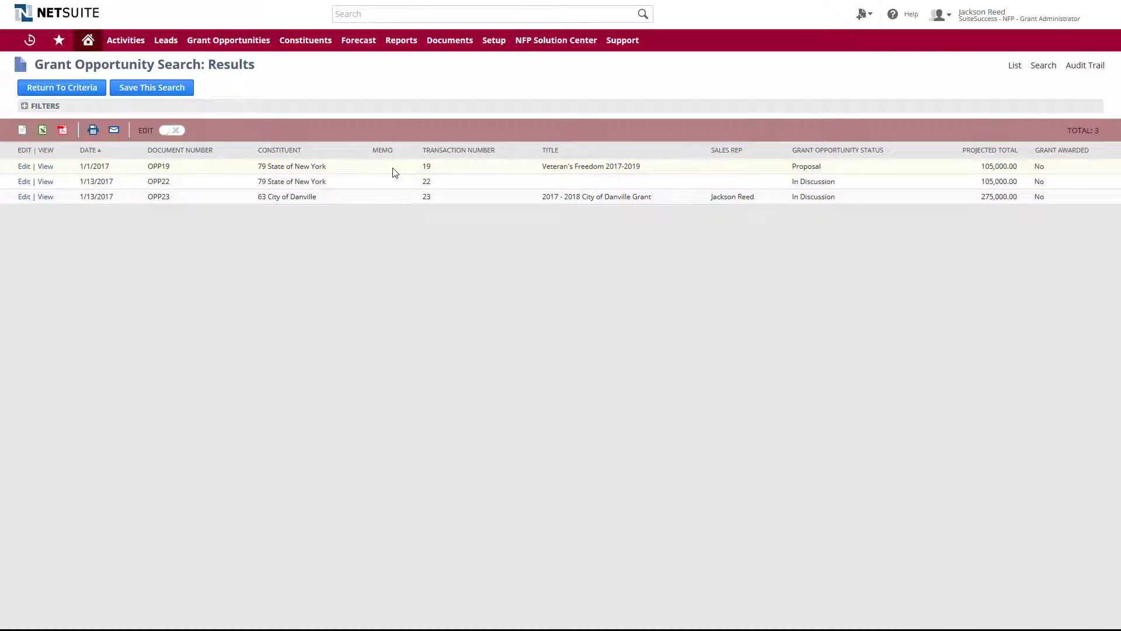
{"action": "left_click", "coordinate": [49, 169]}
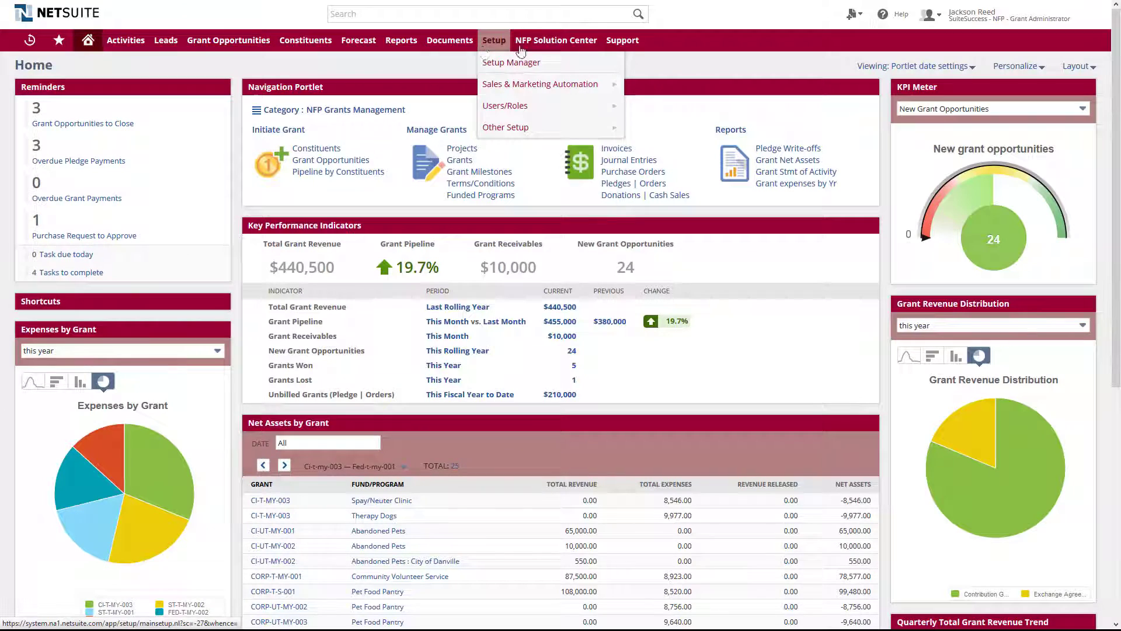
Open grant ST-UT-MY-004 from the NFP Solution Center's grant list and view its related records
{"action": "mouse_move", "coordinate": [539, 47]}
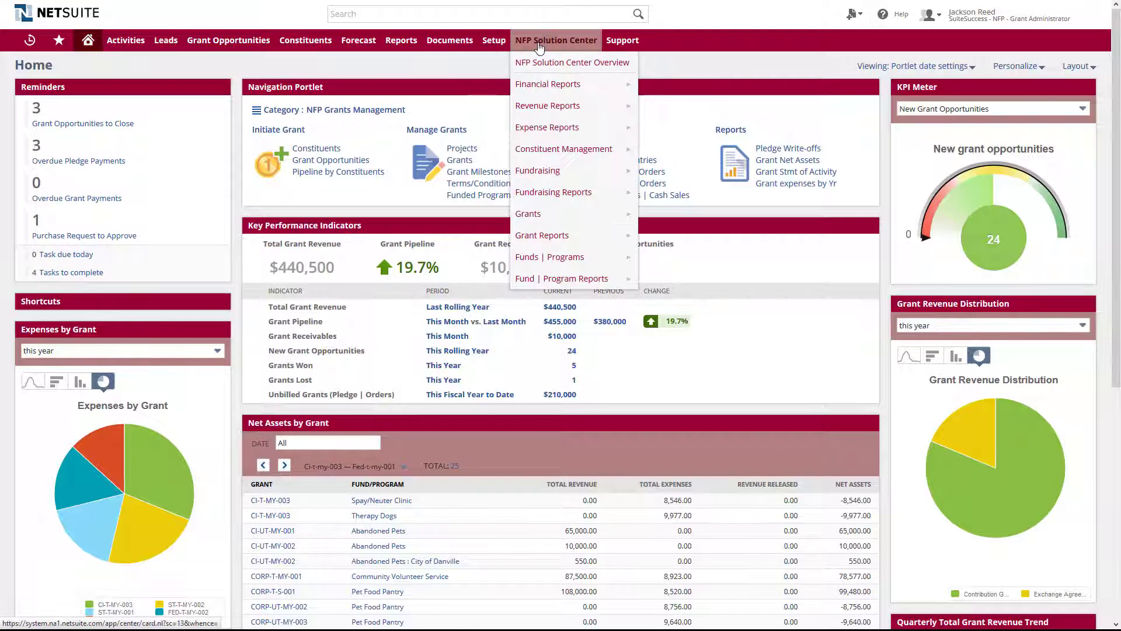
{"action": "mouse_move", "coordinate": [591, 214]}
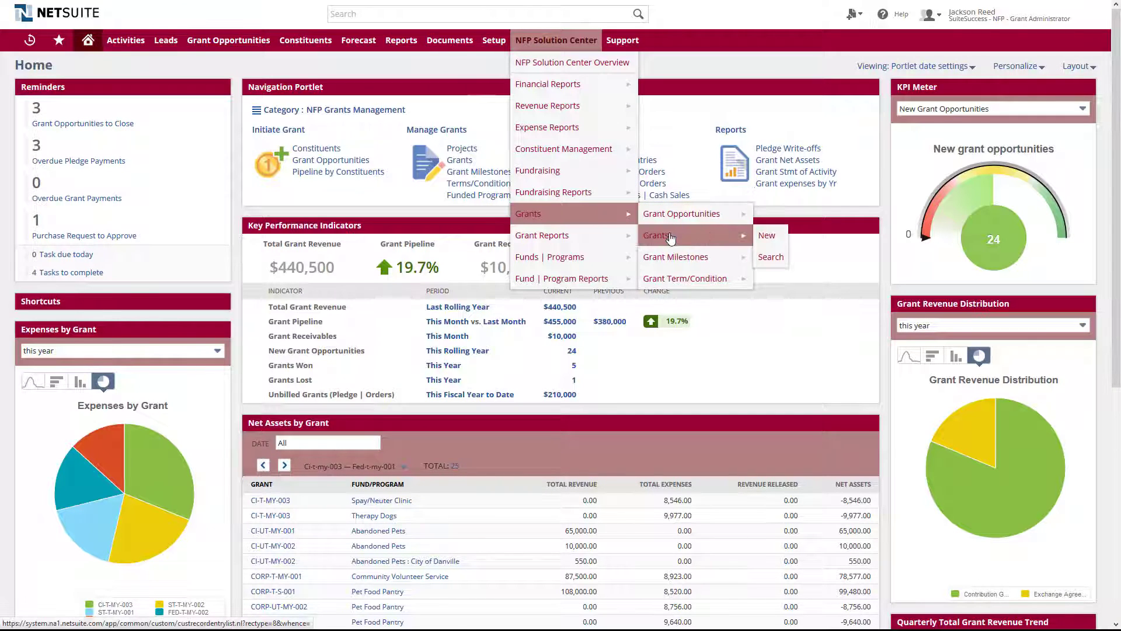
{"action": "left_click", "coordinate": [671, 238]}
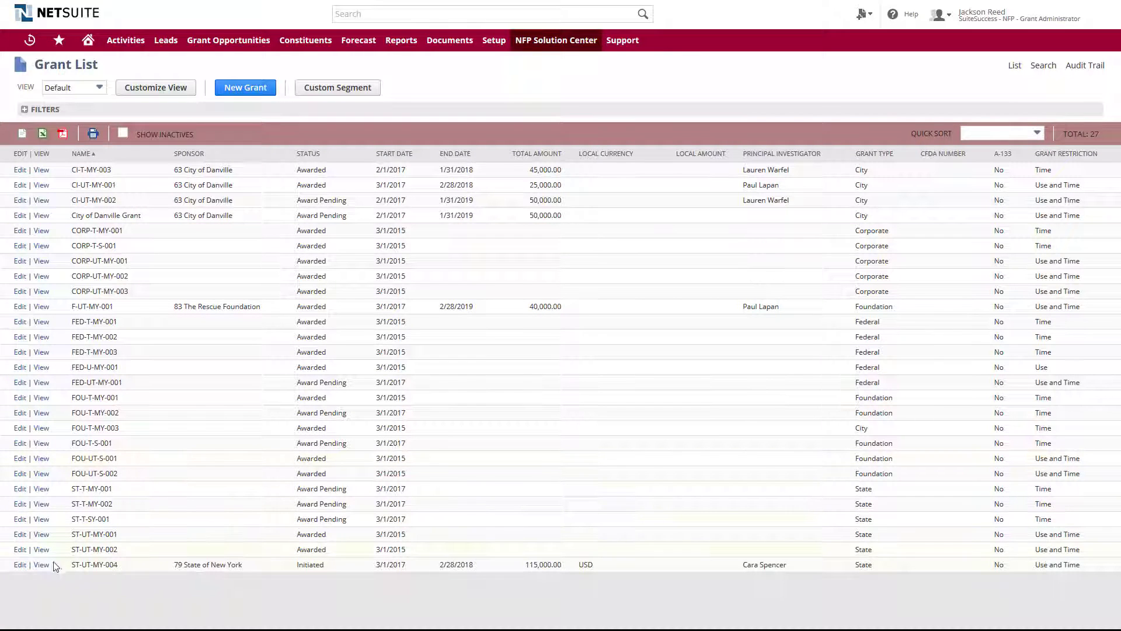
{"action": "left_click", "coordinate": [41, 567]}
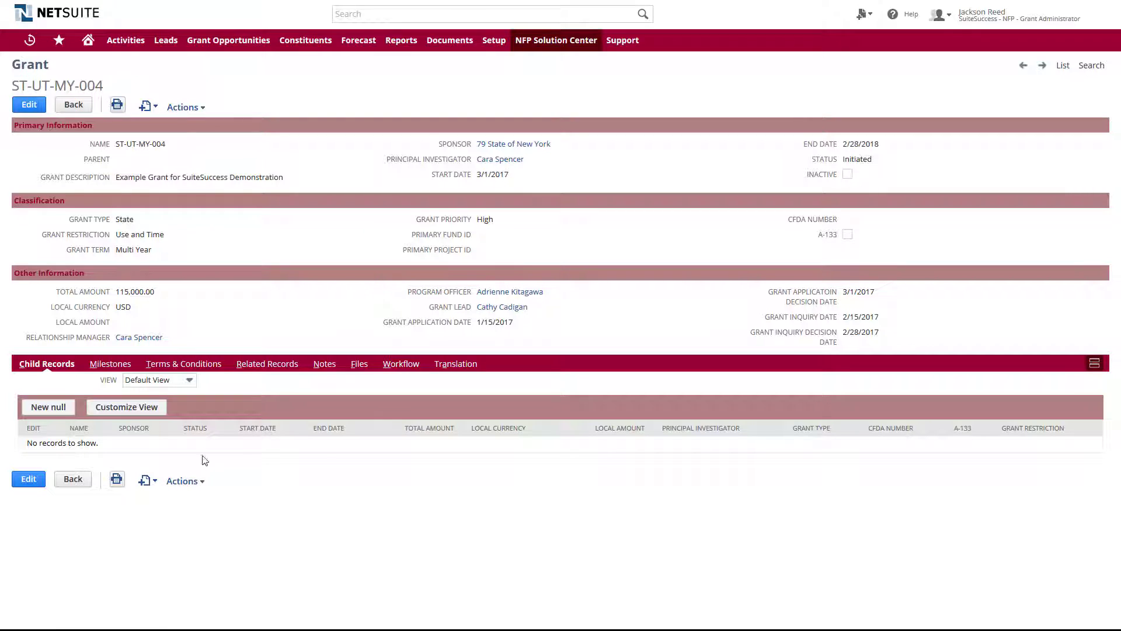
{"action": "left_click", "coordinate": [267, 364]}
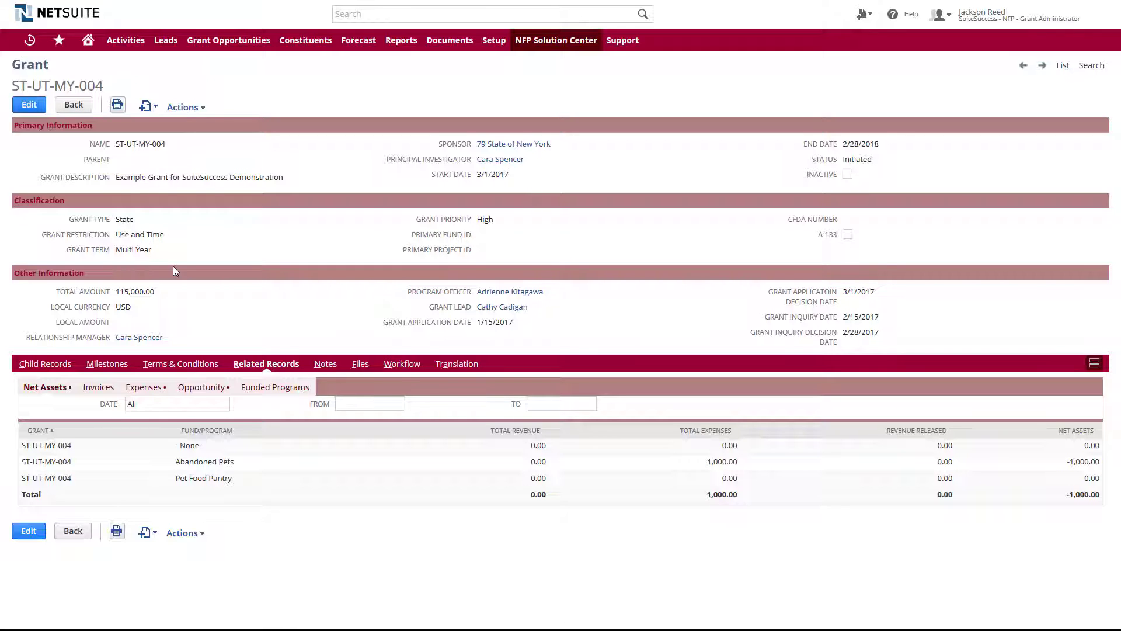
Reopen the Veteran's Freedom 2017-2019 grant opportunity from the recent records and highlight its linked grant
{"action": "mouse_move", "coordinate": [30, 40]}
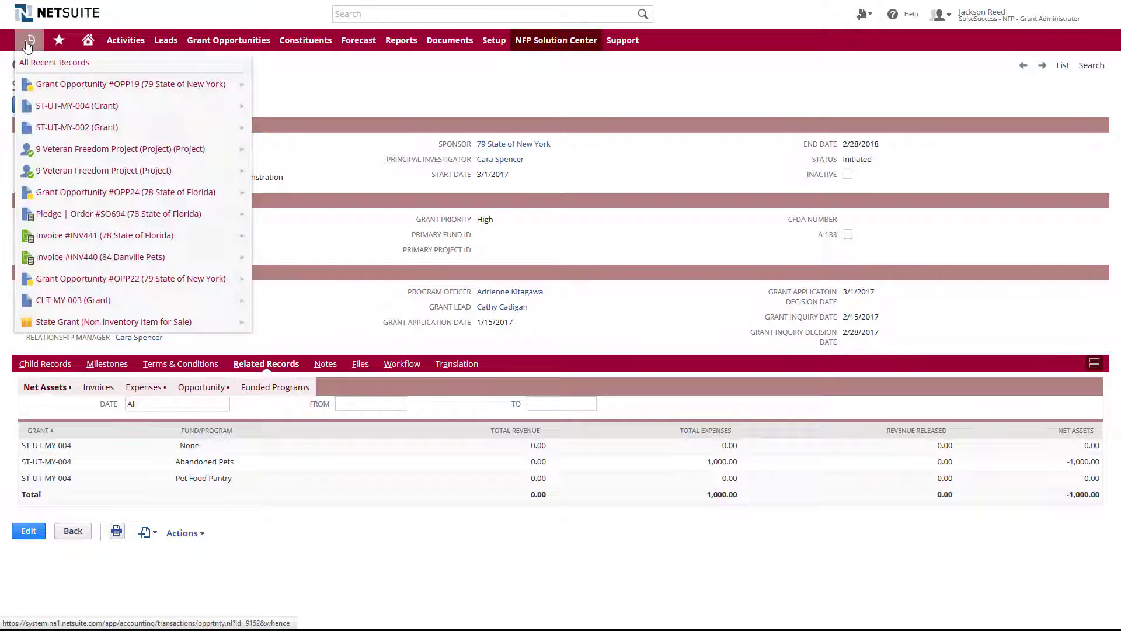
{"action": "left_click", "coordinate": [58, 88]}
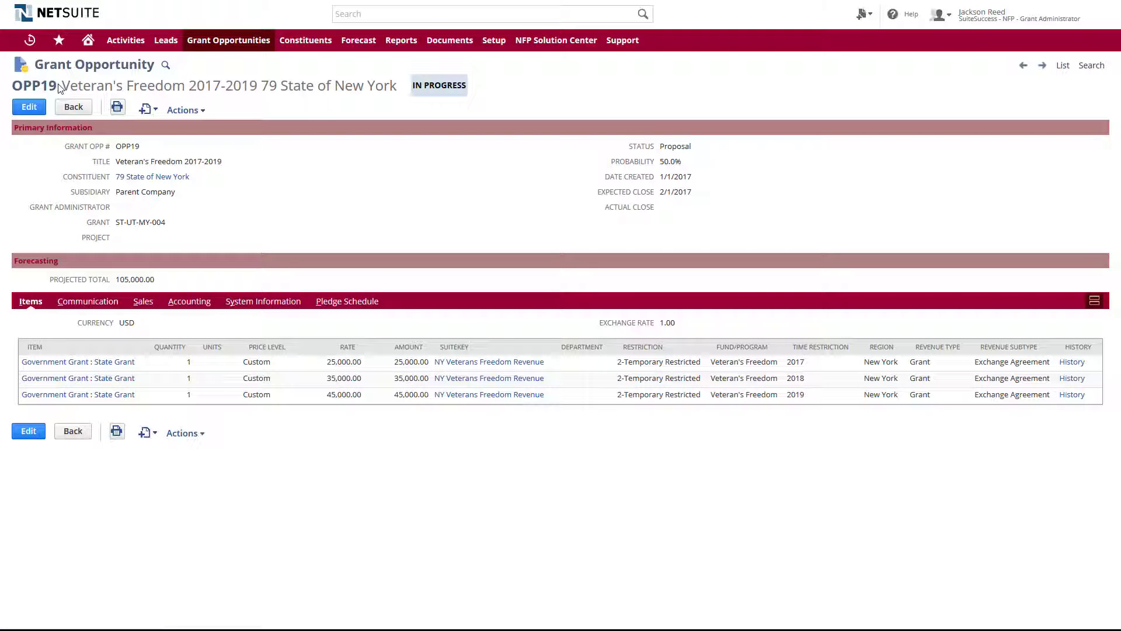
{"action": "left_click_drag", "start_coordinate": [117, 222], "coordinate": [168, 232]}
{"action": "left_click", "coordinate": [219, 231]}
Create and save a pledge order from the opportunity, with line billing schedules Annual One Time, Multi-Year : Second Year and Multi-Year : Third Year
{"action": "mouse_move", "coordinate": [167, 107]}
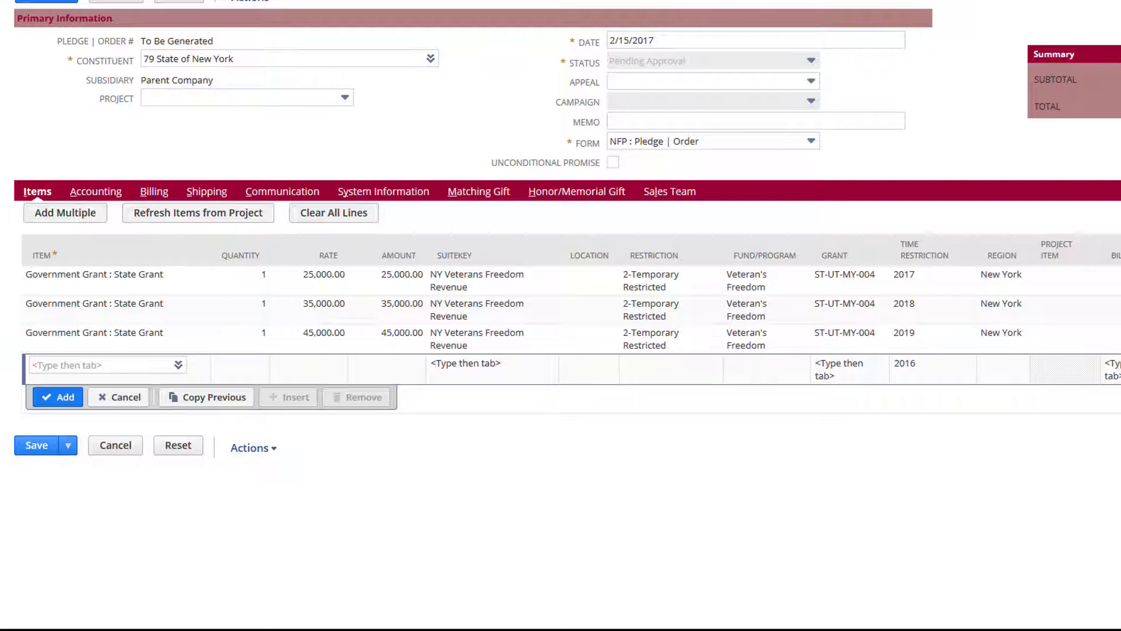
{"action": "left_click", "coordinate": [332, 100]}
{"action": "left_click", "coordinate": [333, 99]}
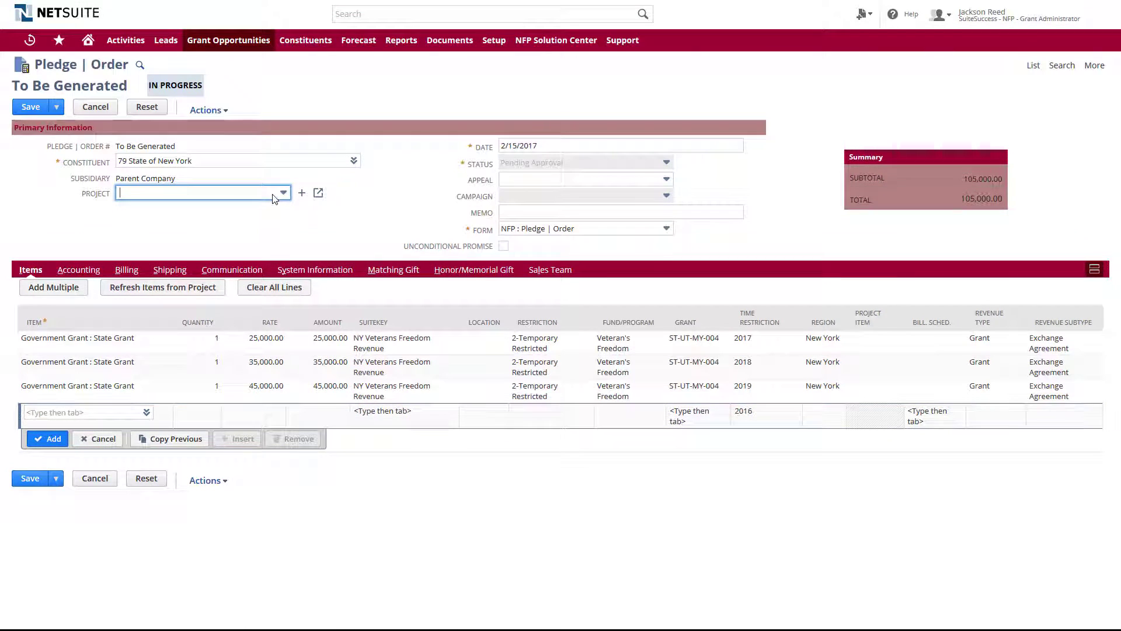
{"action": "left_click", "coordinate": [32, 107]}
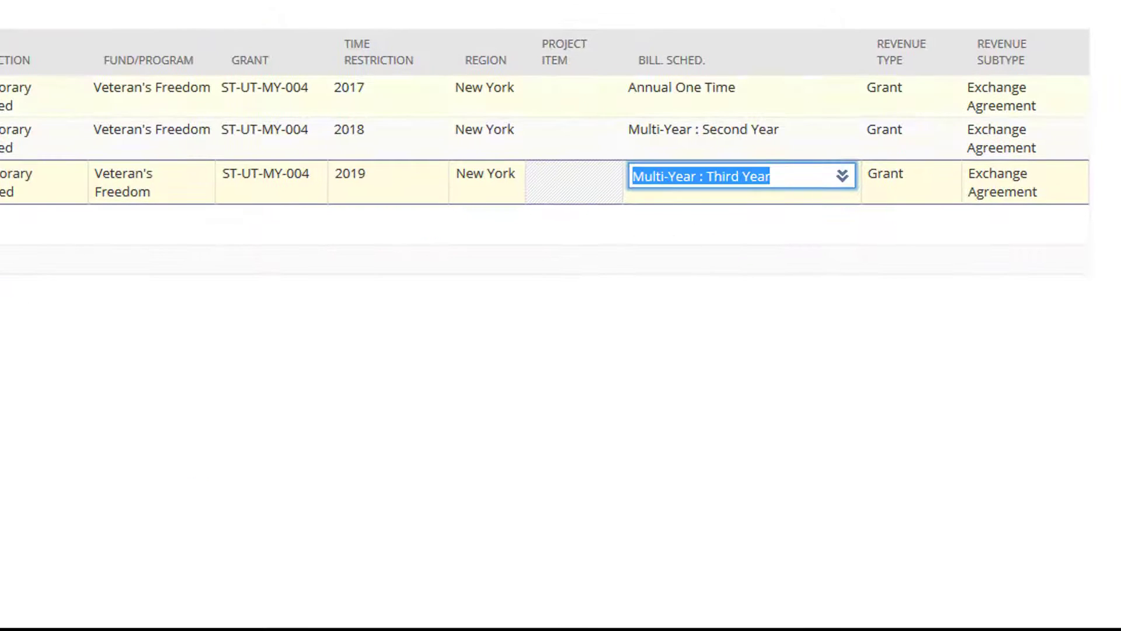
{"action": "key", "text": "Return"}
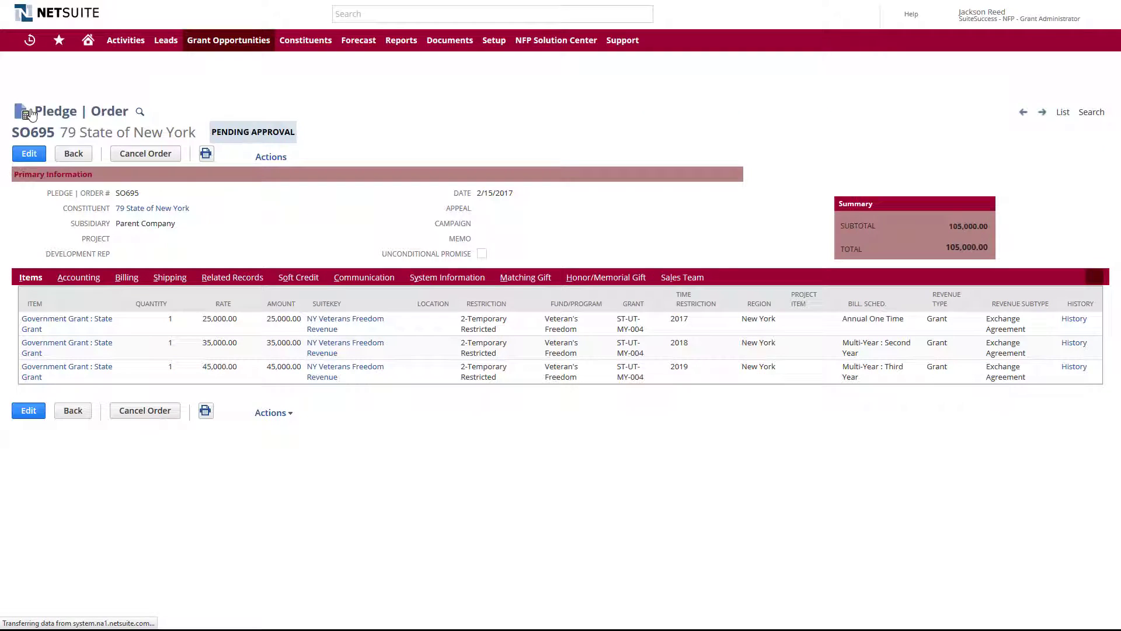
Review the saved pledge order's billing schedule and return to its line items
{"action": "left_click", "coordinate": [127, 278]}
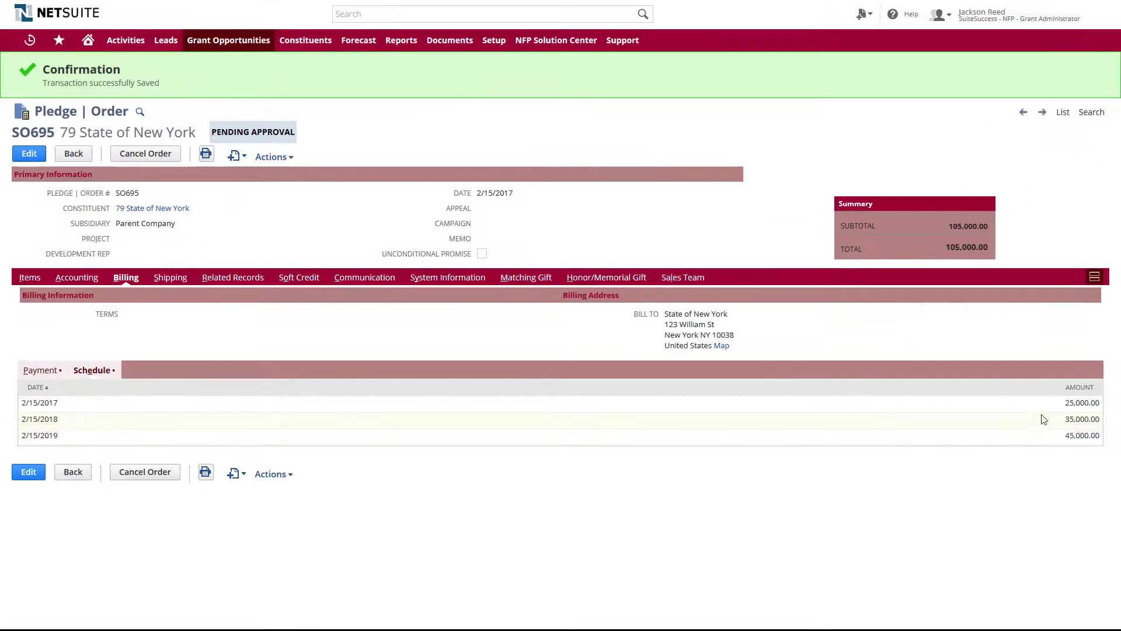
{"action": "left_click", "coordinate": [36, 222]}
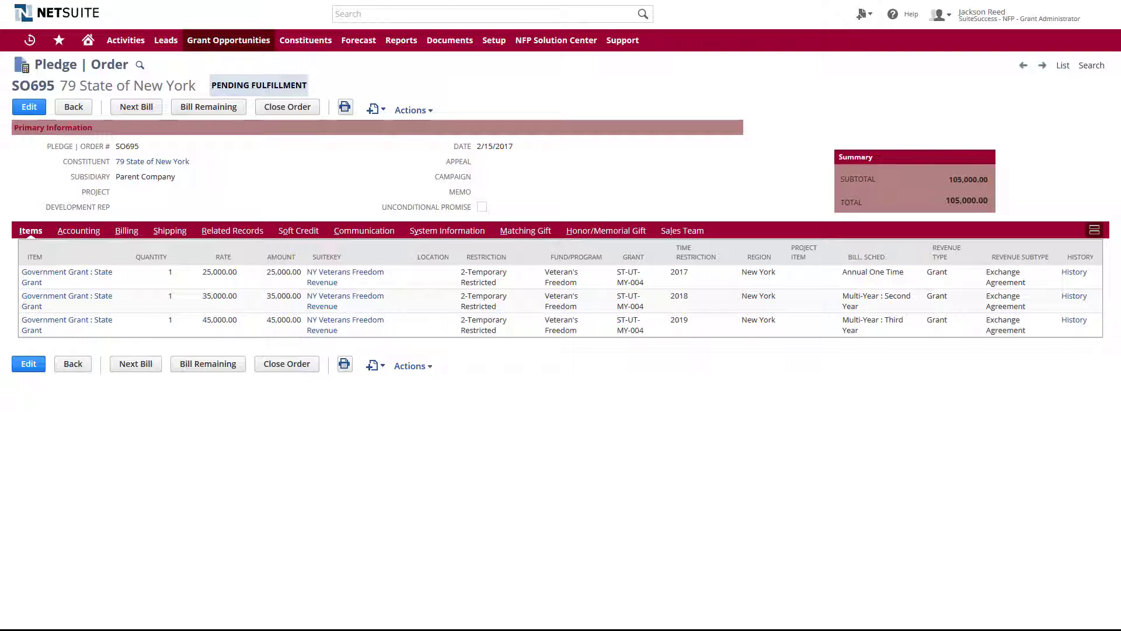
Generate and save the invoice for the pledge order's next bill, and view the invoice's GL impact
{"action": "left_click", "coordinate": [142, 108]}
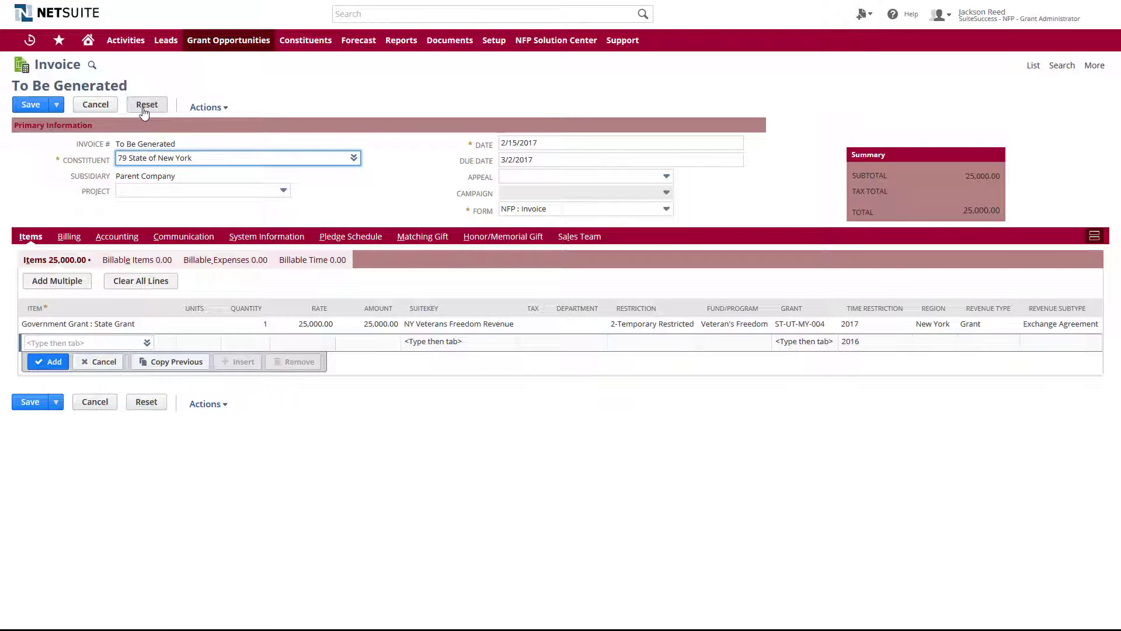
{"action": "left_click", "coordinate": [31, 106]}
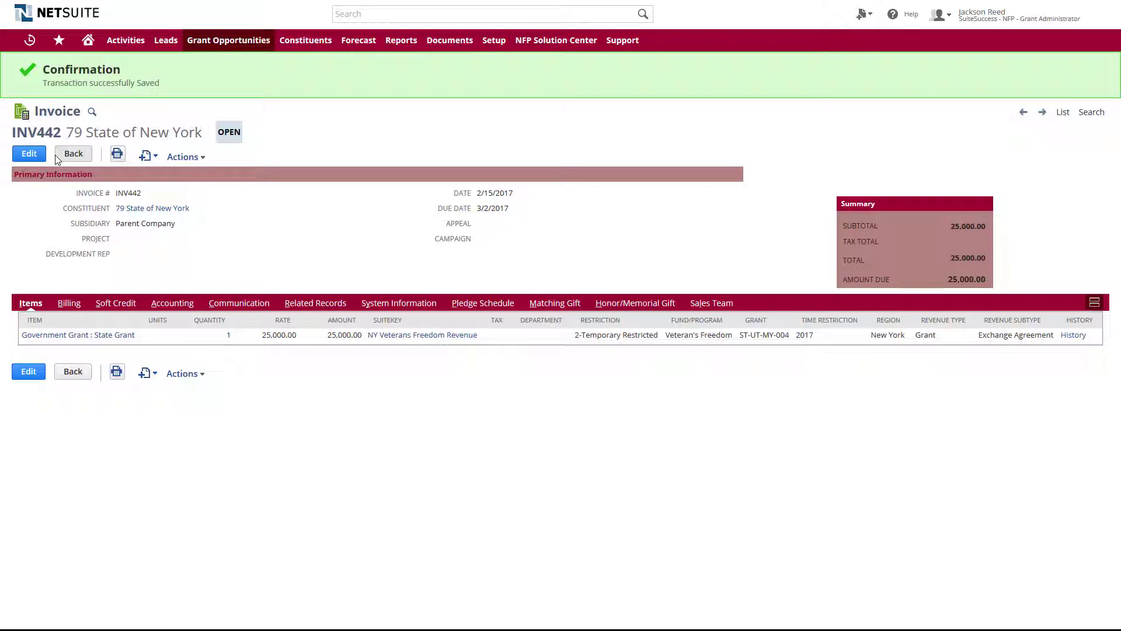
{"action": "mouse_move", "coordinate": [186, 158]}
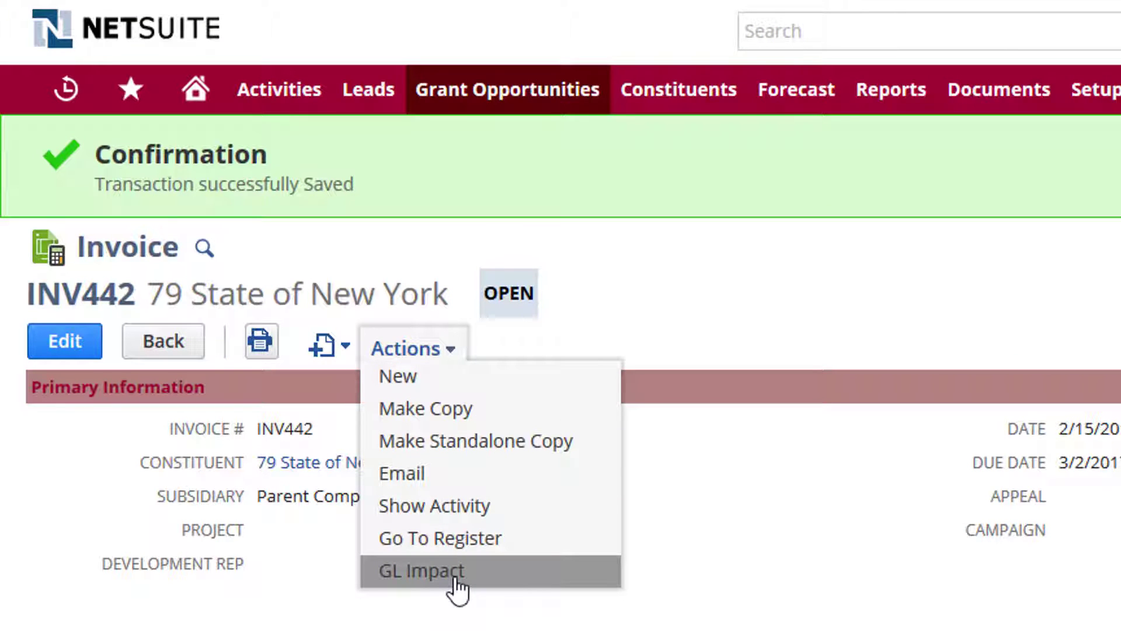
{"action": "left_click", "coordinate": [454, 581]}
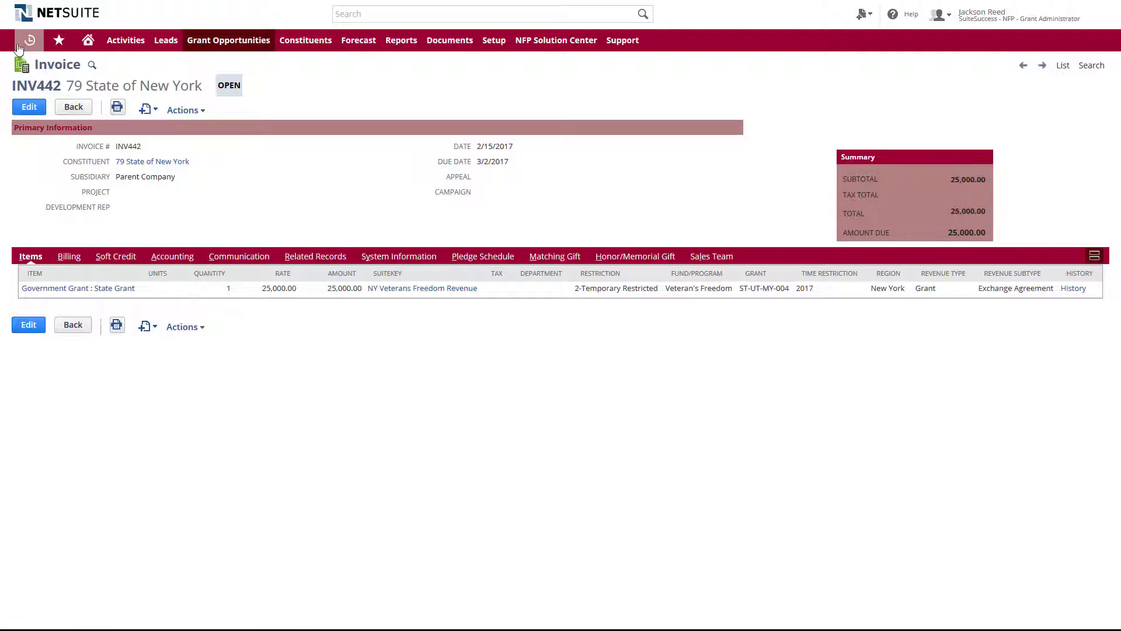
Reopen the pledge order from the recent records, assign it to the Veteran Freedom Project, save it and open the linked project
{"action": "mouse_move", "coordinate": [29, 41]}
{"action": "mouse_move", "coordinate": [45, 85]}
{"action": "left_click", "coordinate": [51, 108]}
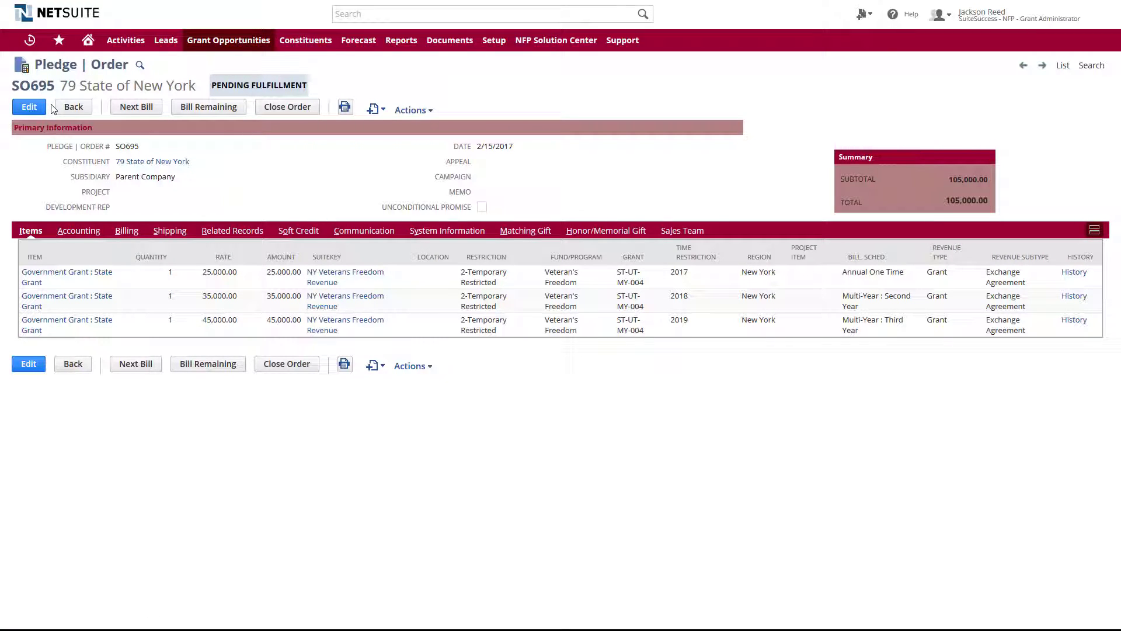
{"action": "left_click", "coordinate": [36, 107]}
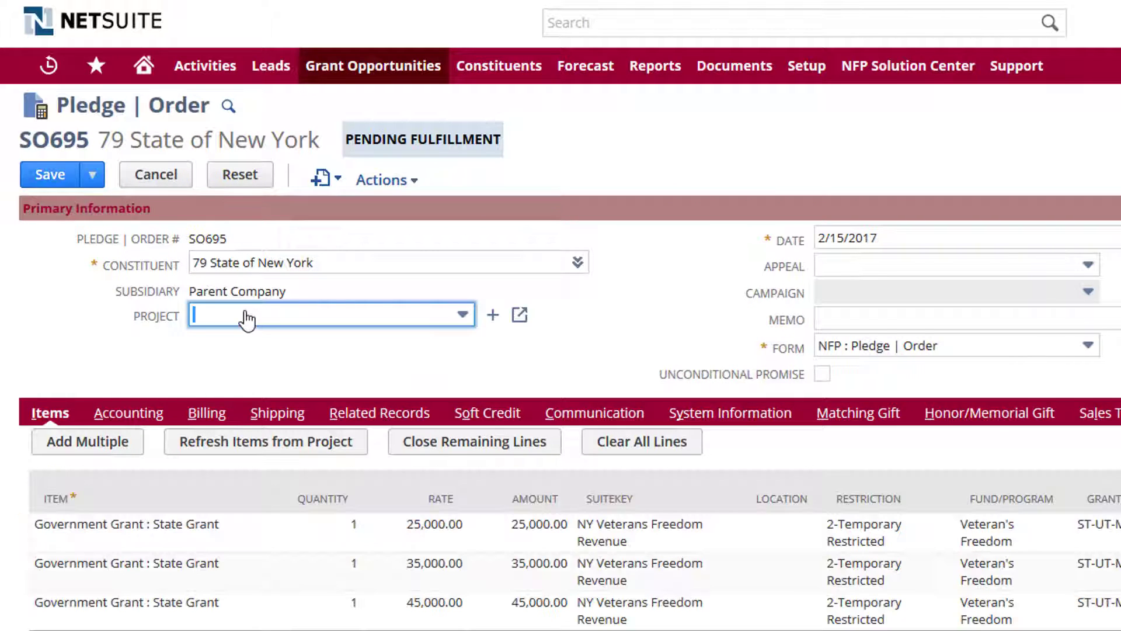
{"action": "left_click", "coordinate": [245, 316]}
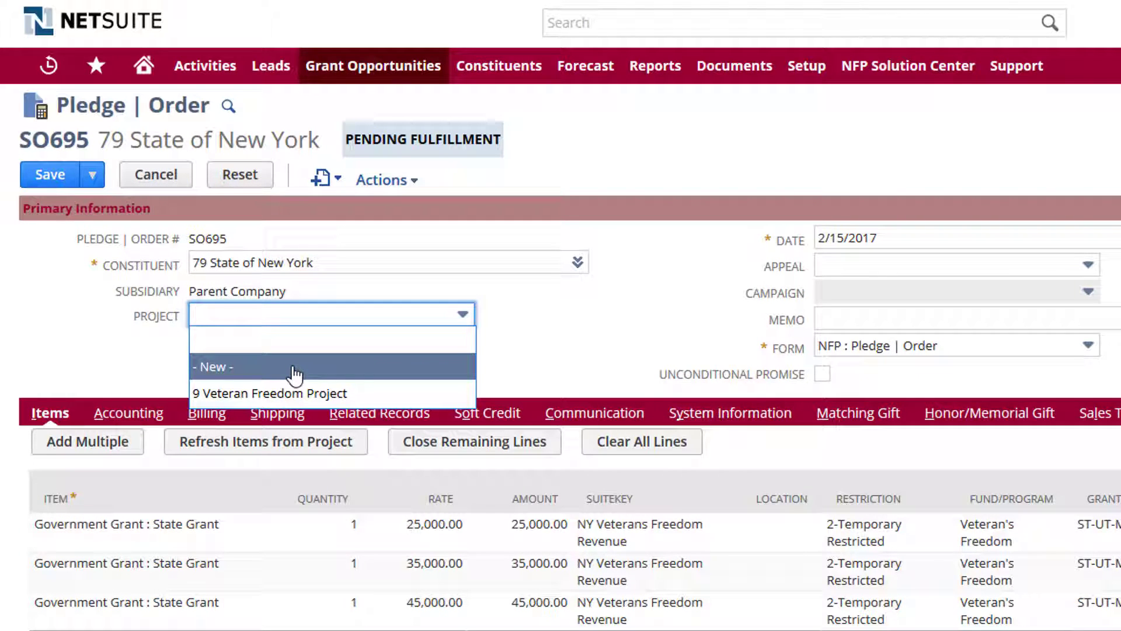
{"action": "left_click", "coordinate": [342, 394]}
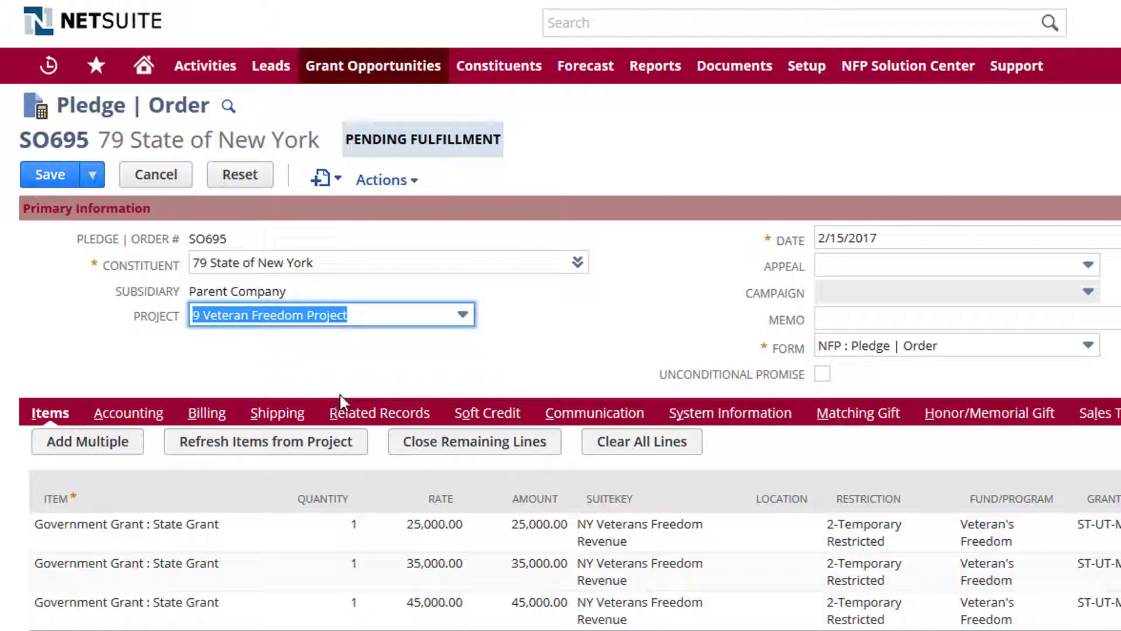
{"action": "left_click", "coordinate": [62, 185]}
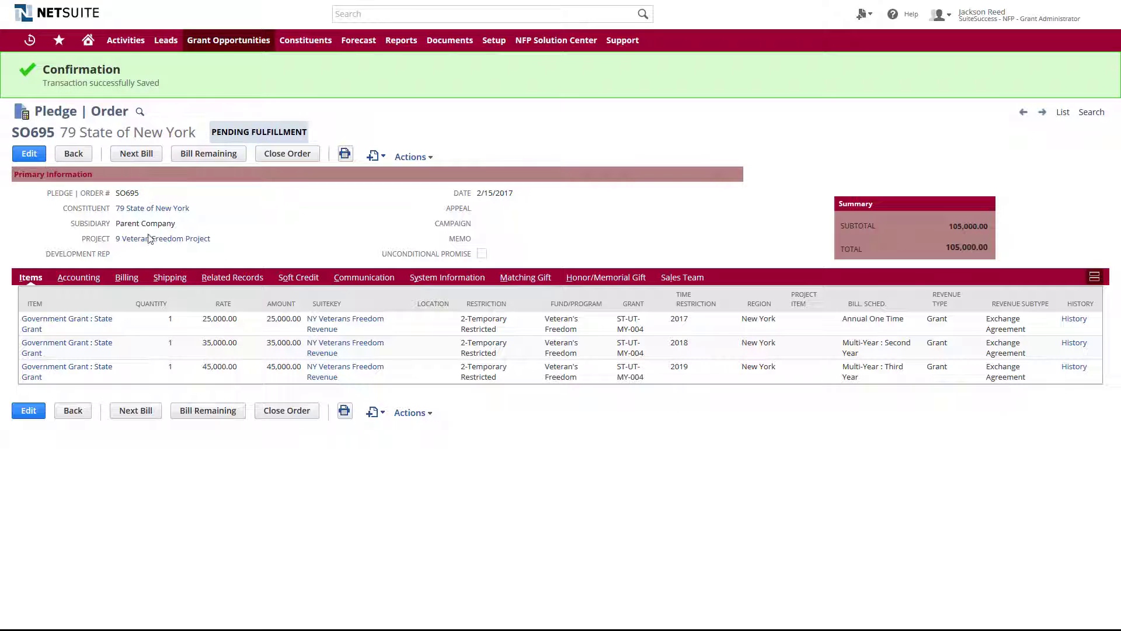
{"action": "left_click", "coordinate": [154, 239]}
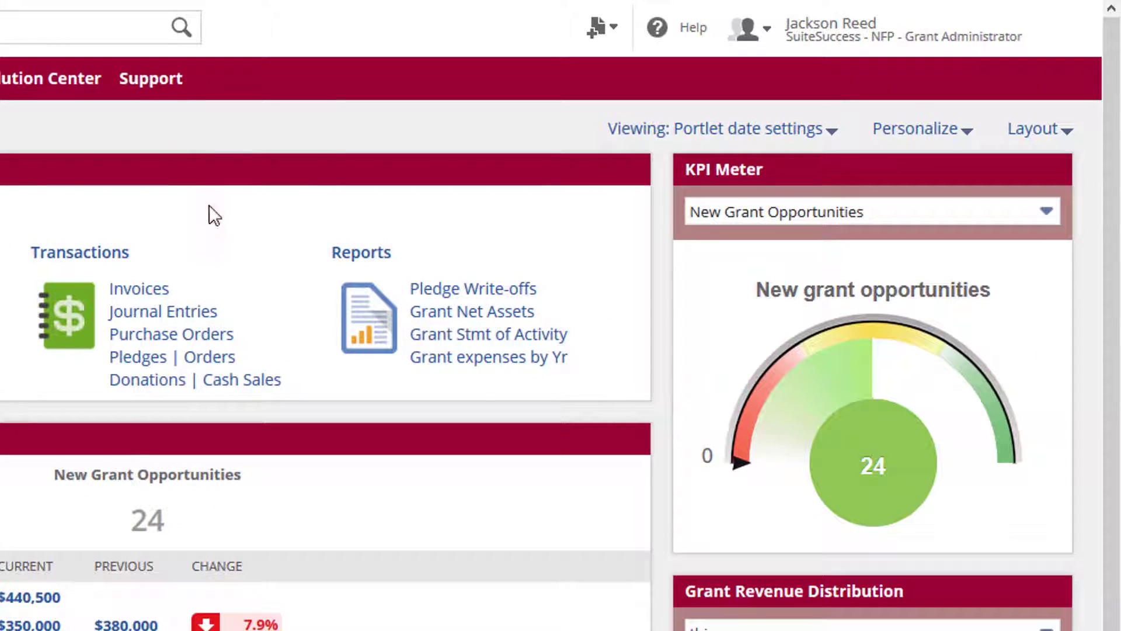
Switch to the SuiteSuccess - NFP - CFO role and open the list of budgets
{"action": "mouse_move", "coordinate": [947, 40]}
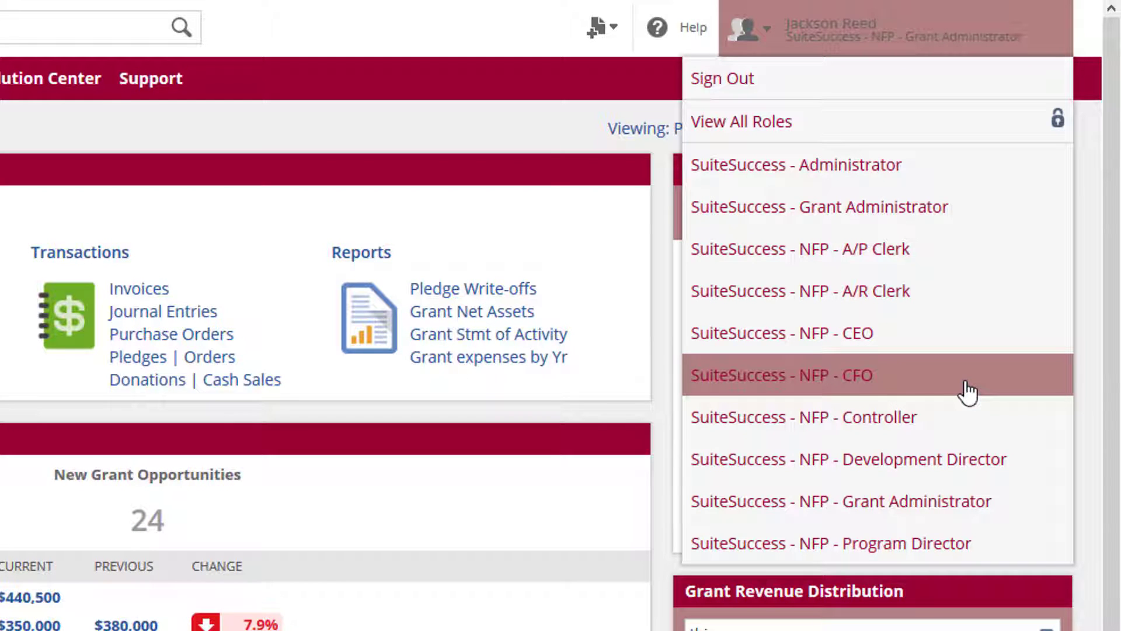
{"action": "left_click", "coordinate": [869, 388]}
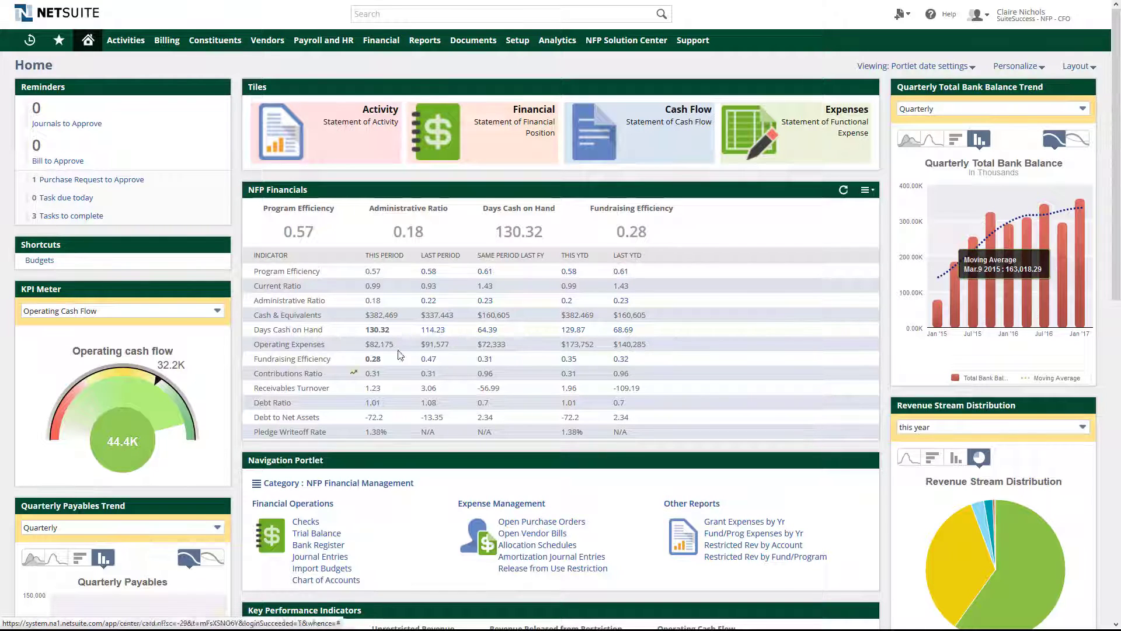
{"action": "left_click", "coordinate": [39, 261]}
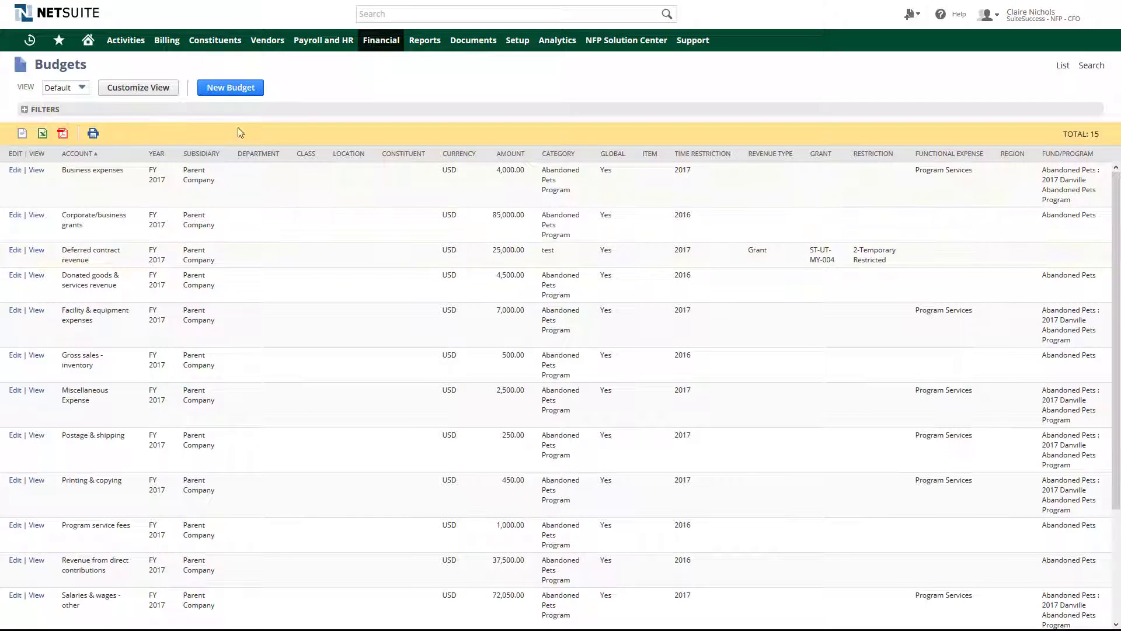
Start a new budget with State of New York as constituent and Abandoned Pets as fund/program
{"action": "left_click", "coordinate": [248, 95]}
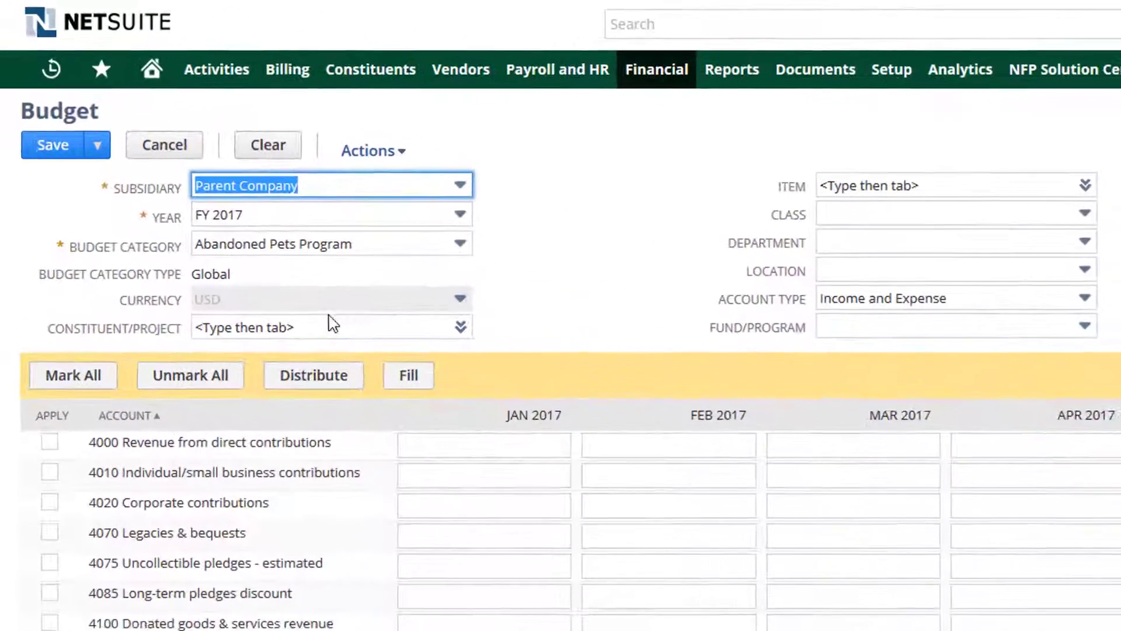
{"action": "left_click", "coordinate": [191, 189]}
{"action": "type", "text": "state"}
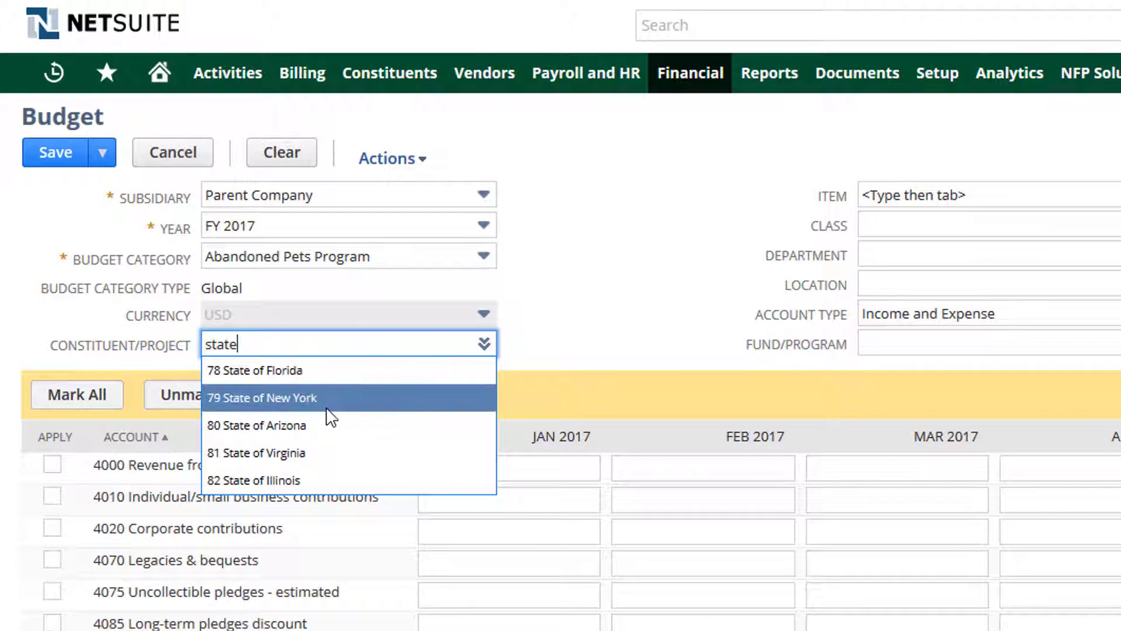
{"action": "left_click", "coordinate": [327, 408]}
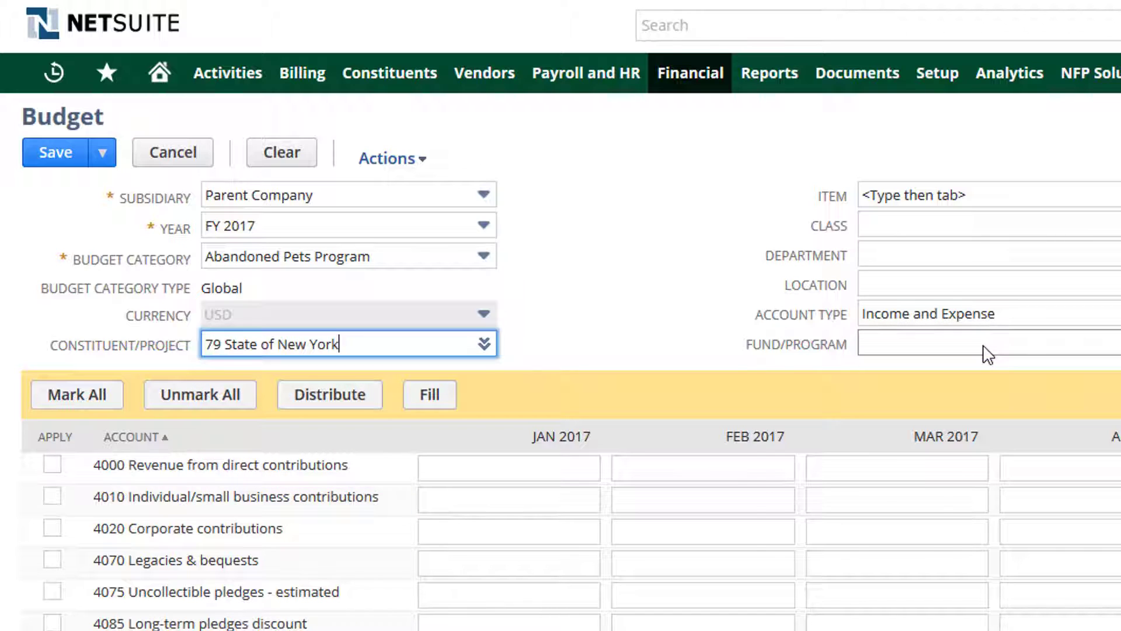
{"action": "left_click", "coordinate": [986, 353]}
{"action": "left_click", "coordinate": [969, 519]}
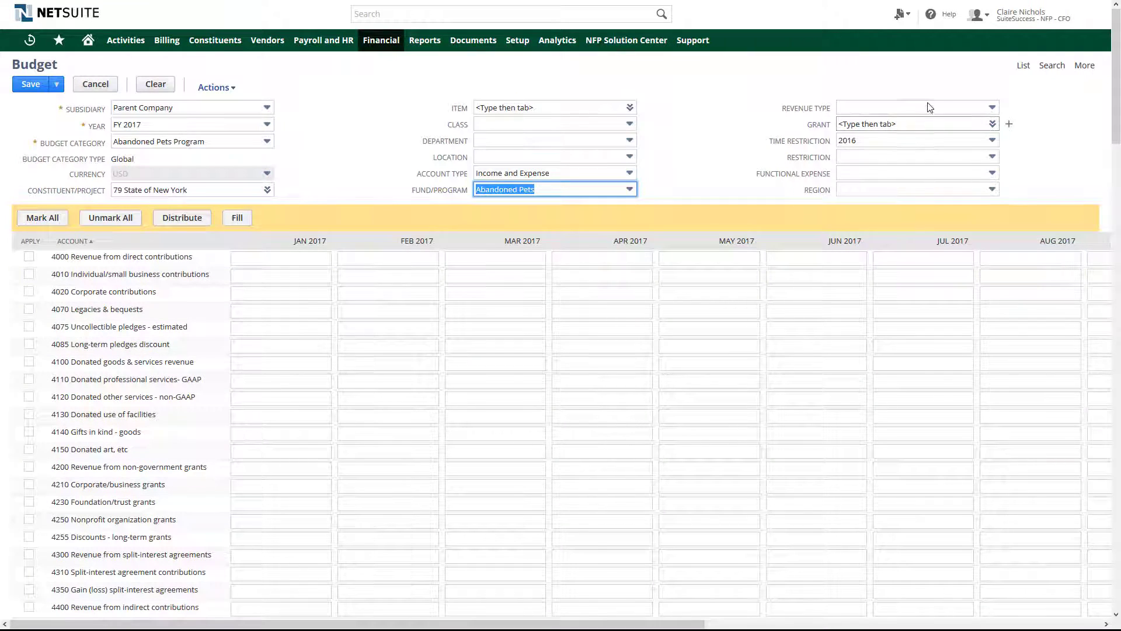
Set the budget's revenue type to Grant, grant to ST-UT-MY-004, time restriction to 2017 and restriction to 2-Temporary Restricted
{"action": "left_click", "coordinate": [930, 108]}
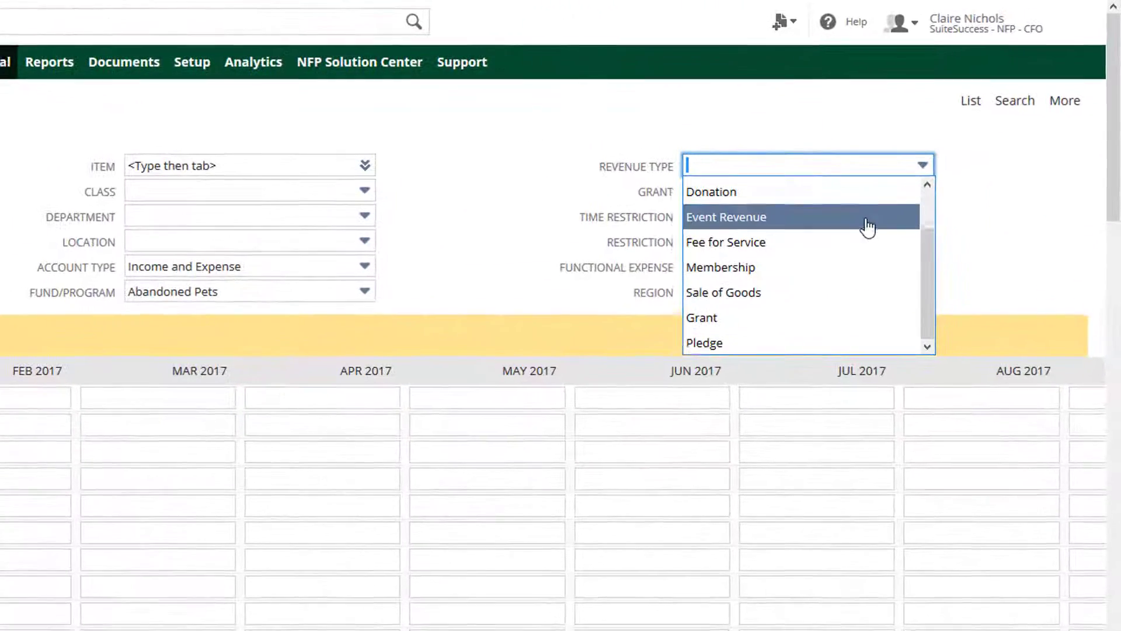
{"action": "left_click", "coordinate": [860, 323]}
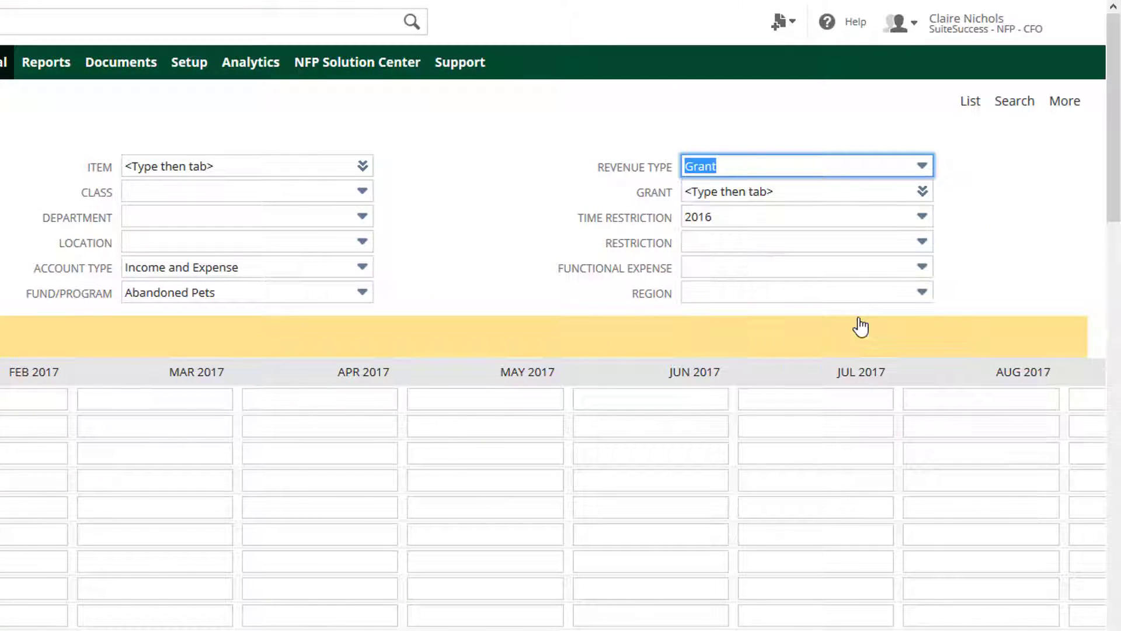
{"action": "left_click", "coordinate": [786, 191]}
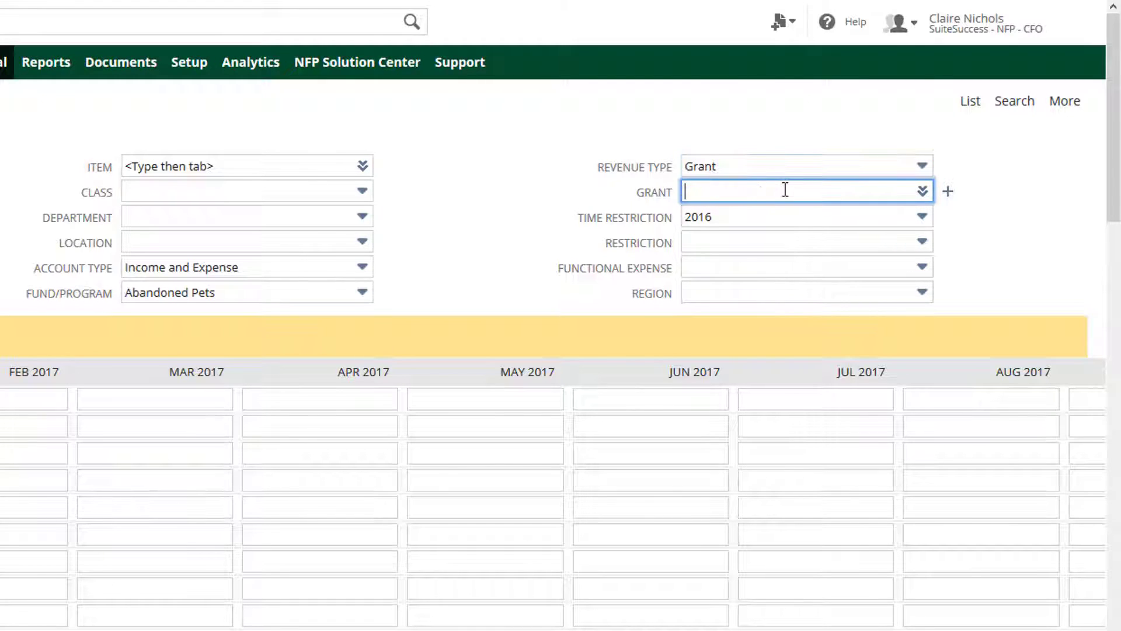
{"action": "type", "text": "%-004"}
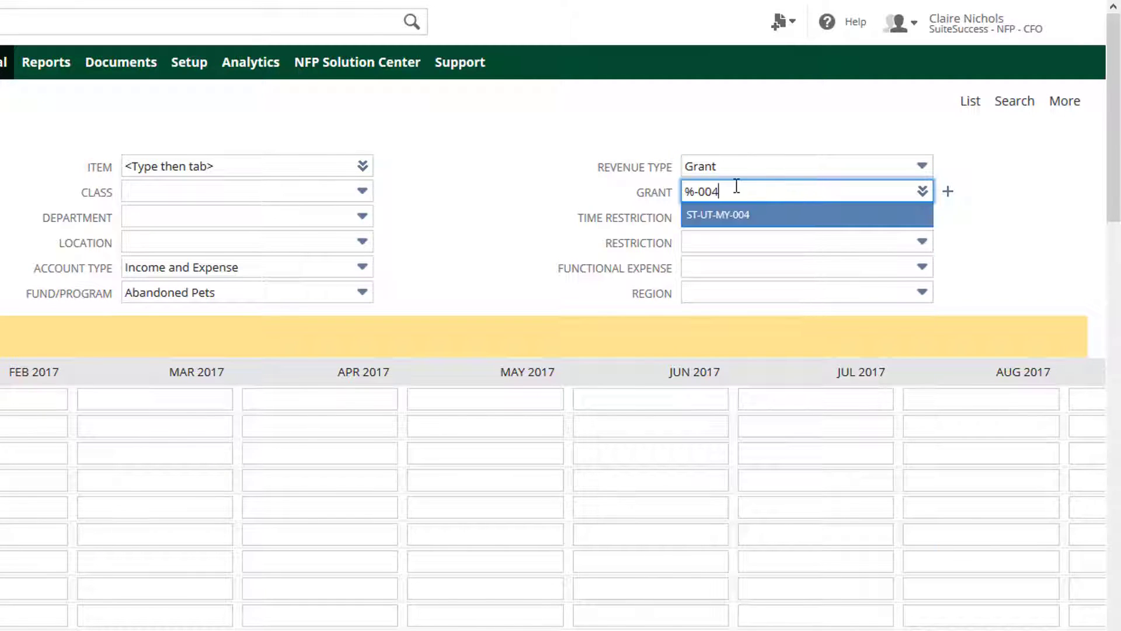
{"action": "left_click", "coordinate": [741, 215]}
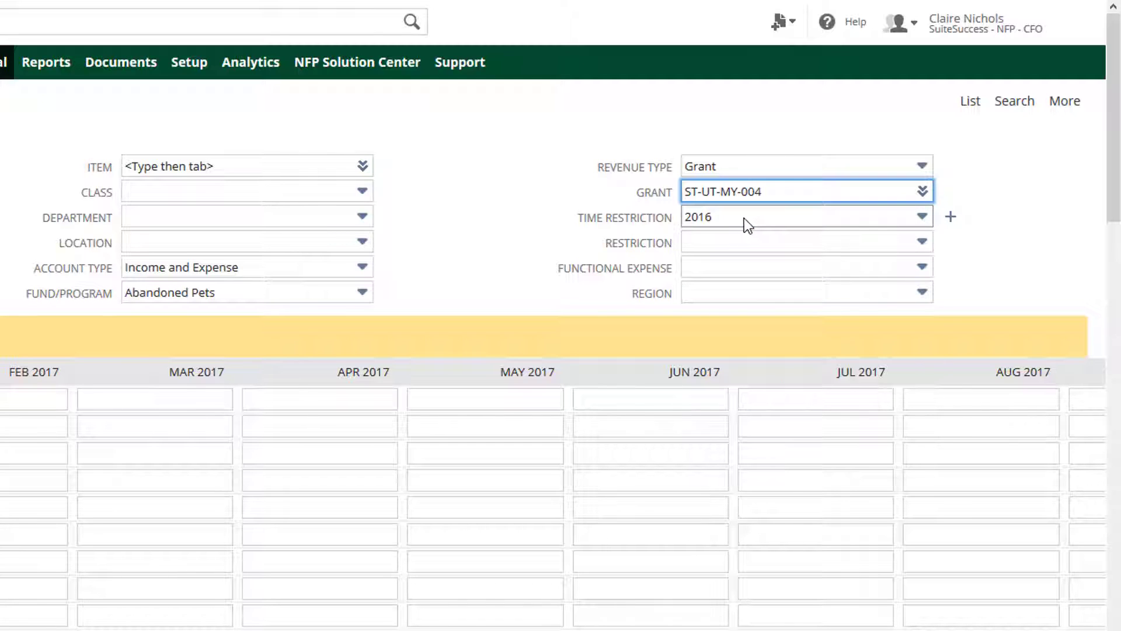
{"action": "left_click", "coordinate": [746, 221]}
{"action": "left_click", "coordinate": [747, 323]}
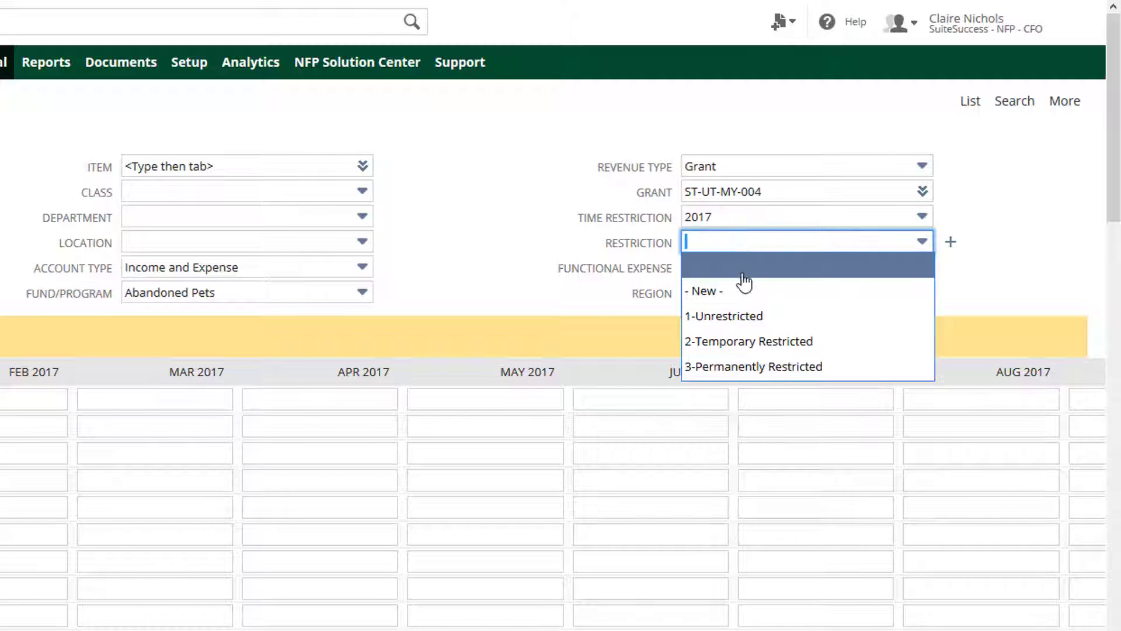
{"action": "left_click", "coordinate": [753, 341]}
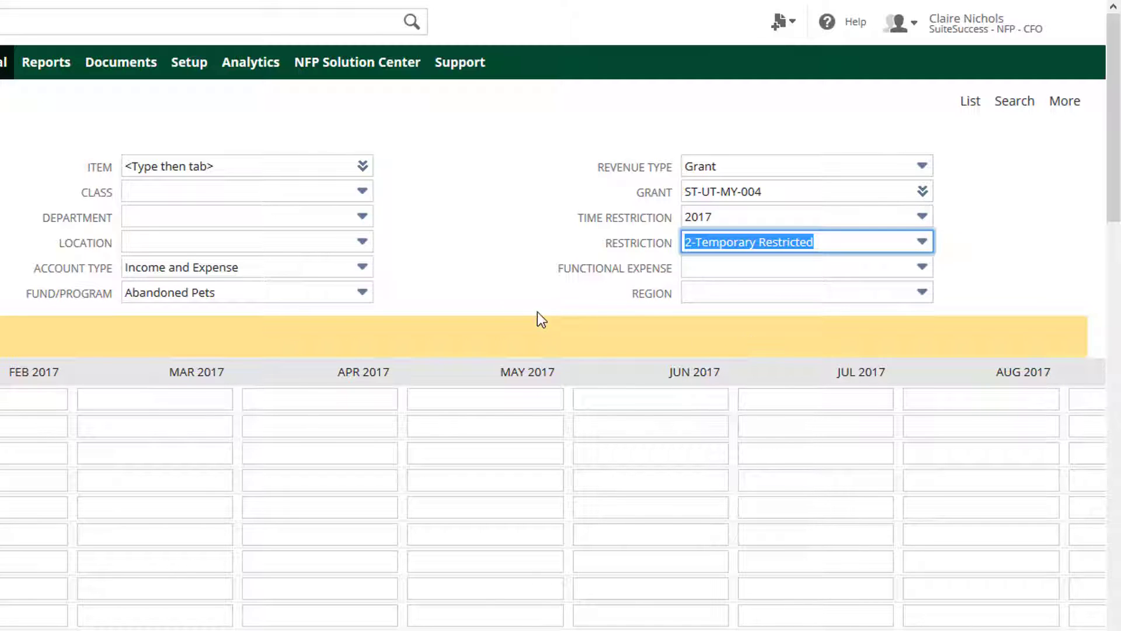
Set the account type to Balance Sheet, budget 25000 for account 2310 Deferred contract revenue and save the budget
{"action": "left_click", "coordinate": [478, 282]}
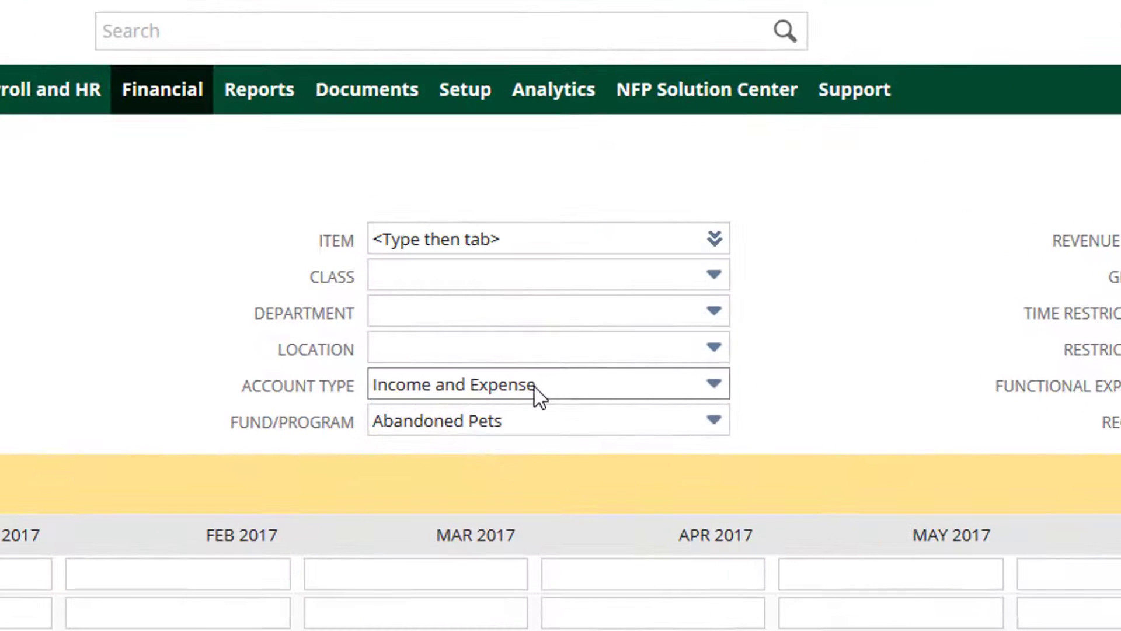
{"action": "left_click", "coordinate": [514, 183]}
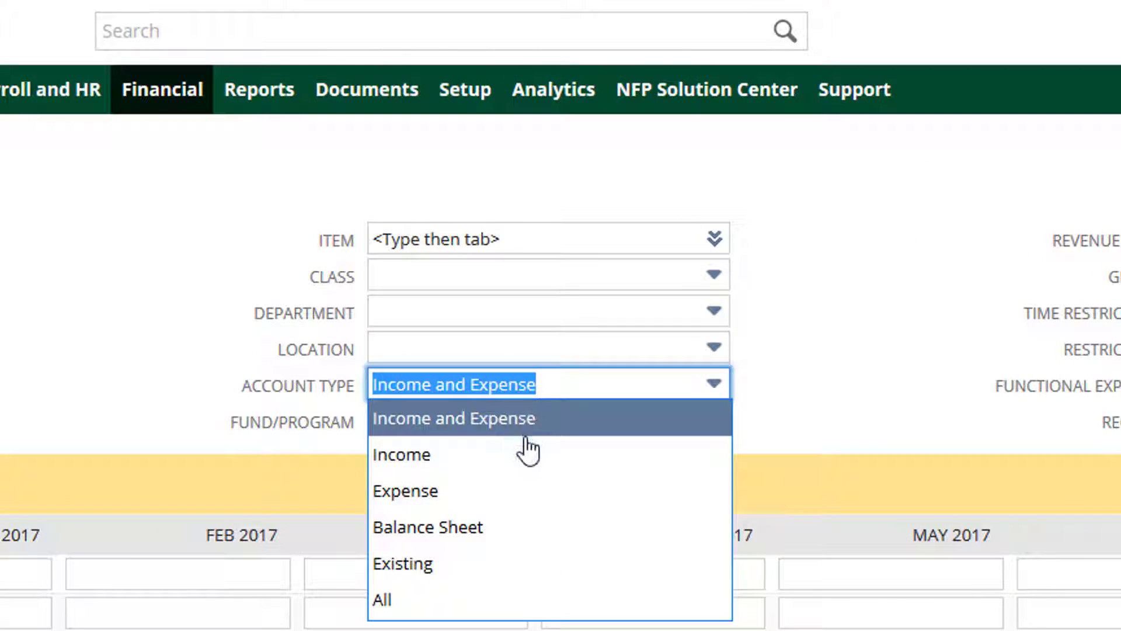
{"action": "left_click", "coordinate": [525, 529]}
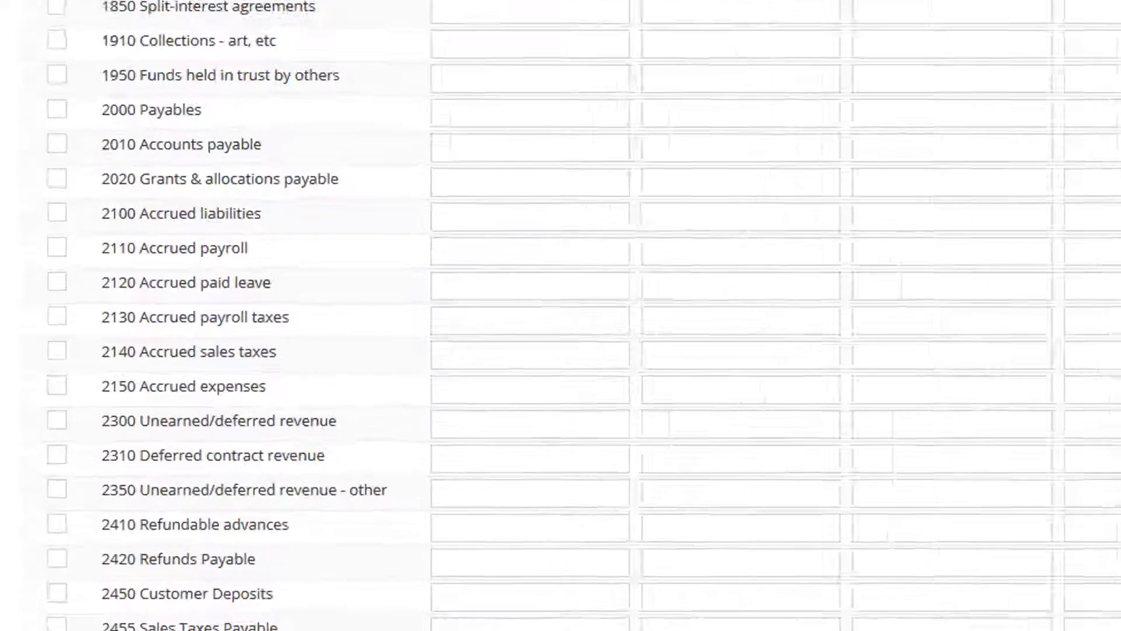
{"action": "left_click", "coordinate": [58, 457]}
{"action": "left_click", "coordinate": [874, 461]}
{"action": "type", "text": "25000"}
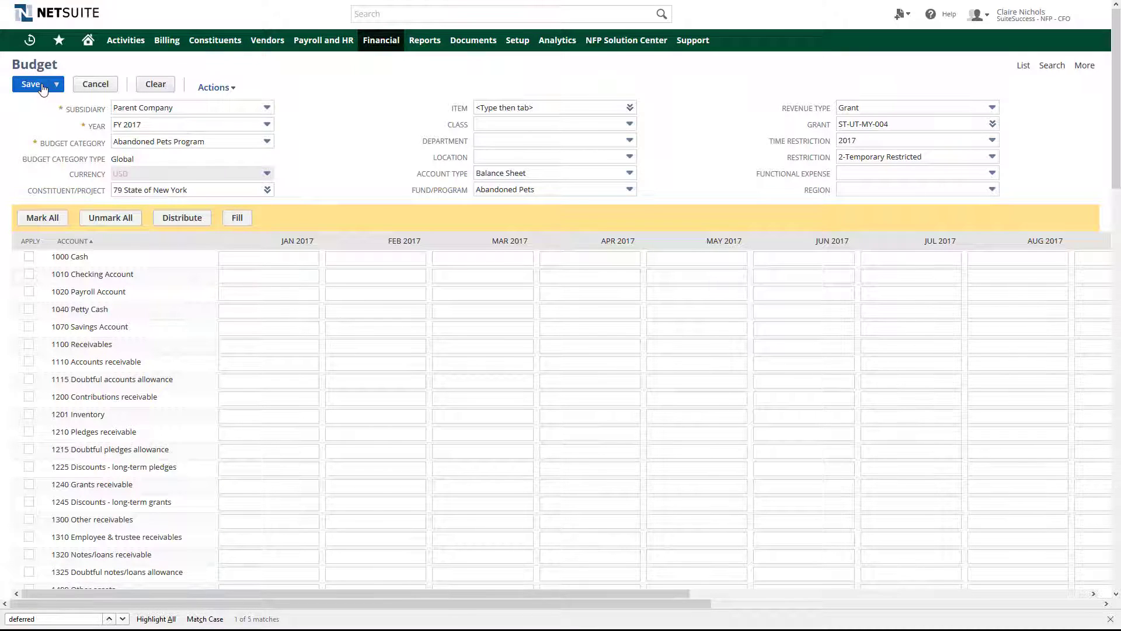
{"action": "left_click", "coordinate": [42, 86]}
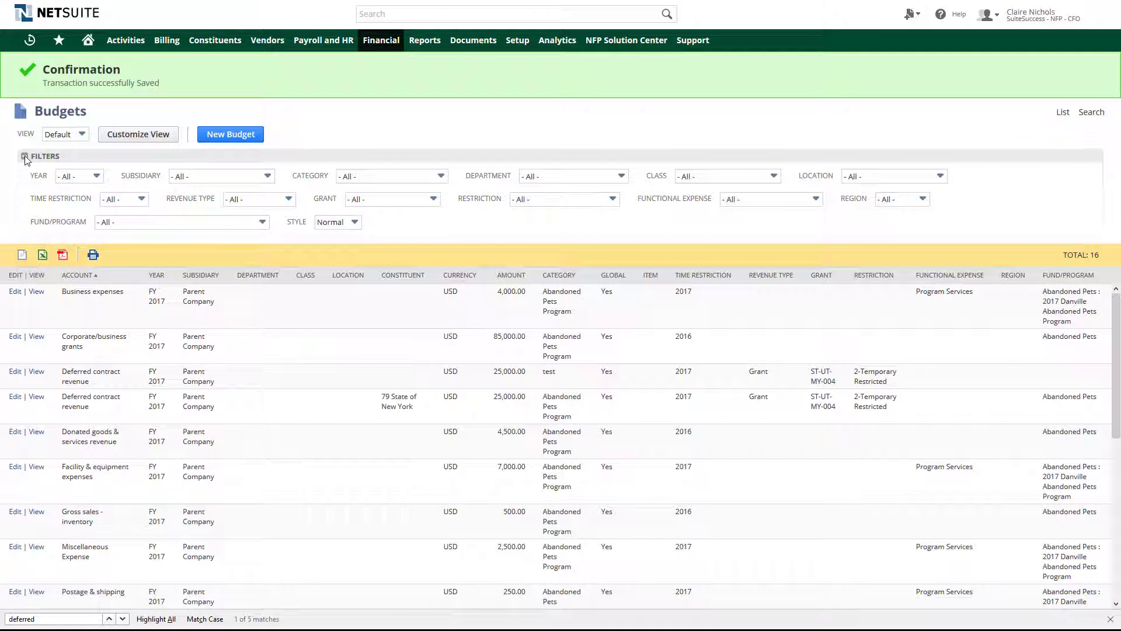
Filter the budgets list by grant ST-UT-MY-004
{"action": "left_click", "coordinate": [433, 199]}
{"action": "scroll", "coordinate": [435, 254], "scroll_direction": "down", "scroll_amount": 5}
{"action": "left_click", "coordinate": [422, 314]}
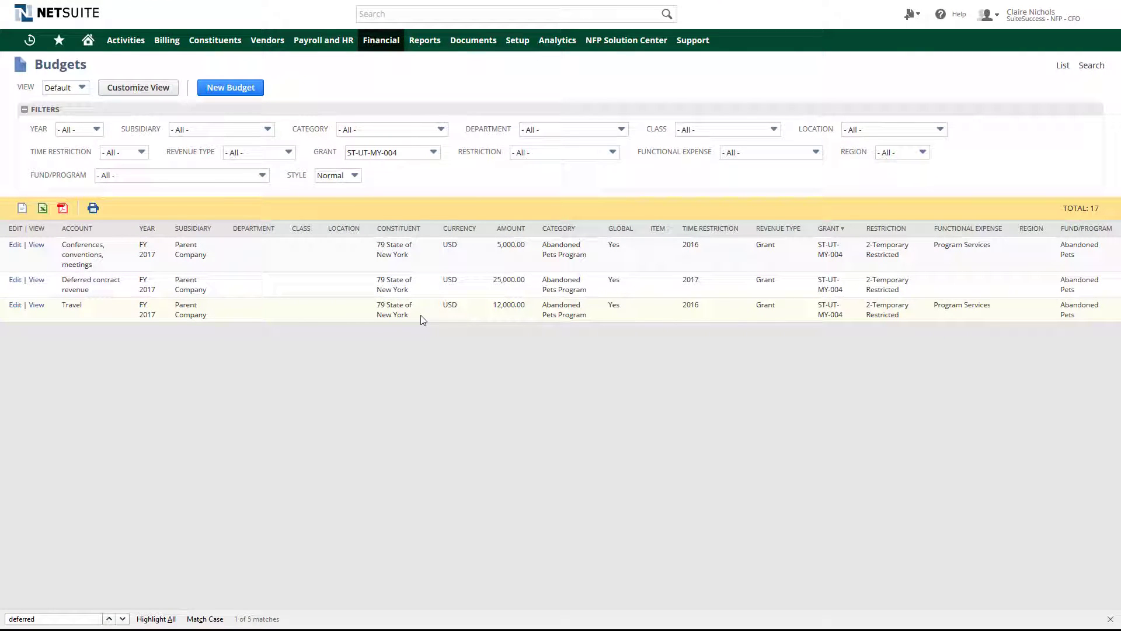
Open the Grant Expense Detail report from the Grant Administrator home page, collapse all groups and expand grant CI-T-MY-003
{"action": "left_click", "coordinate": [88, 42]}
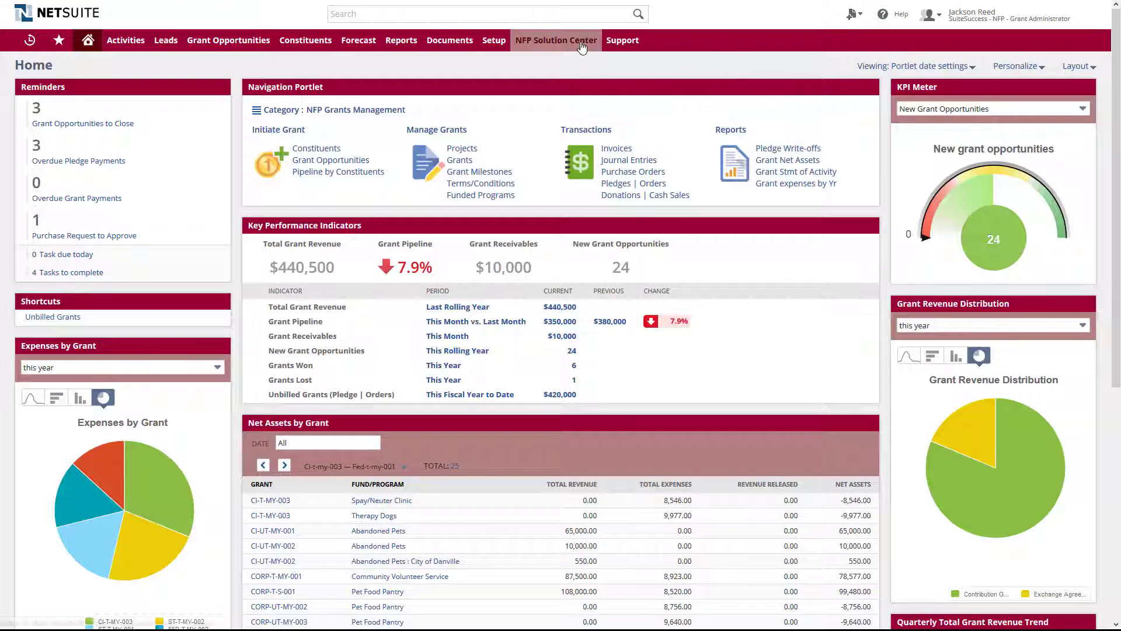
{"action": "mouse_move", "coordinate": [581, 46]}
{"action": "mouse_move", "coordinate": [585, 236]}
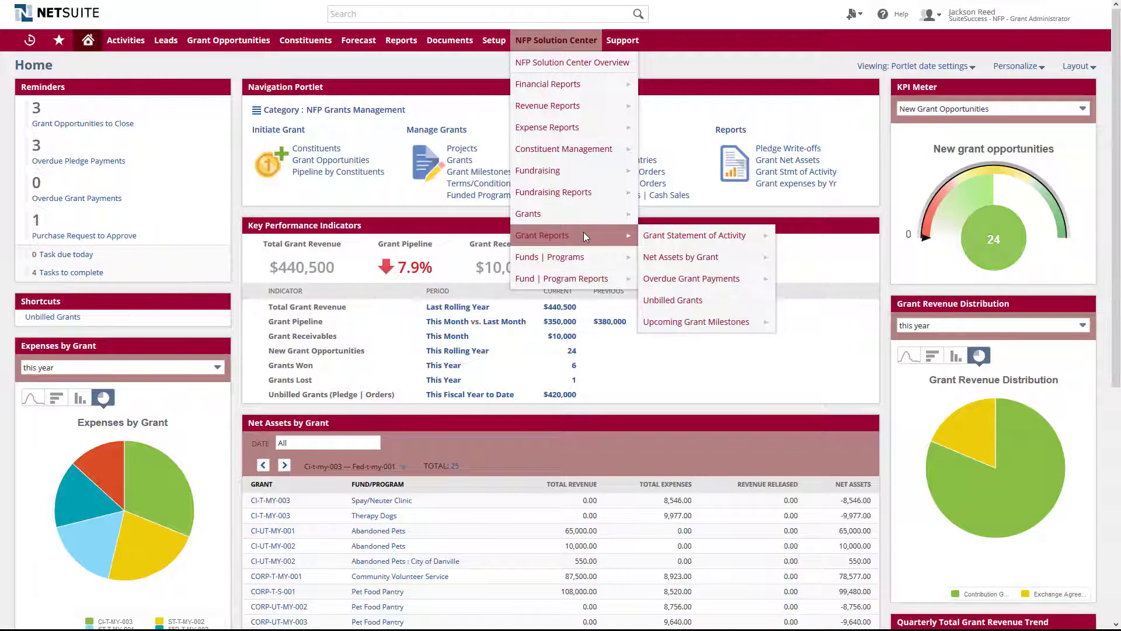
{"action": "mouse_move", "coordinate": [595, 135]}
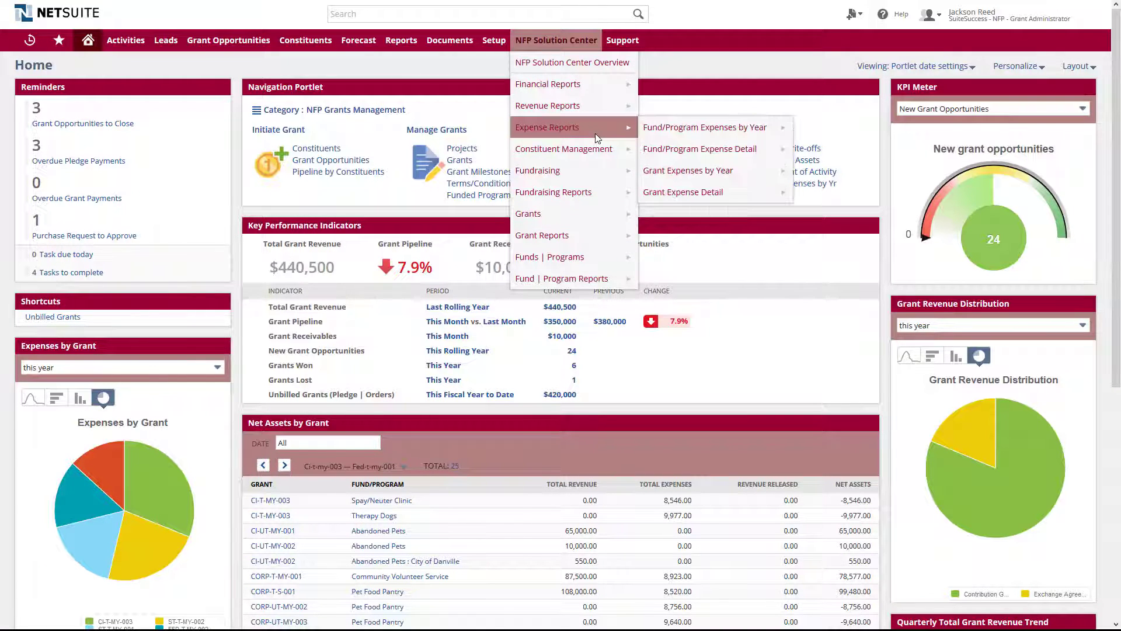
{"action": "mouse_move", "coordinate": [713, 197]}
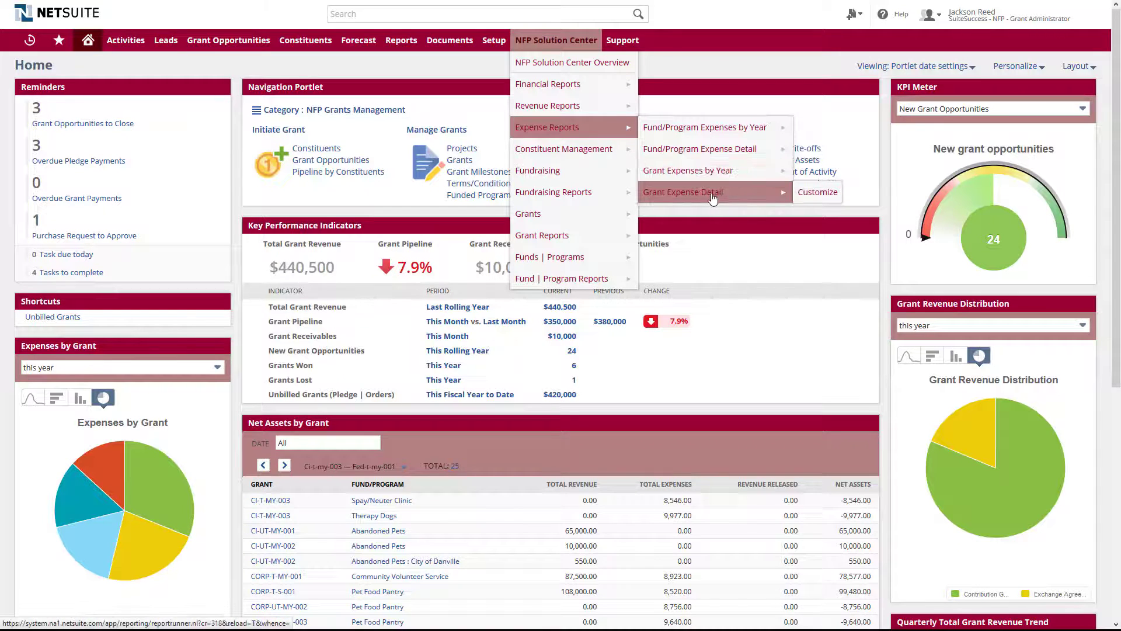
{"action": "left_click", "coordinate": [713, 197]}
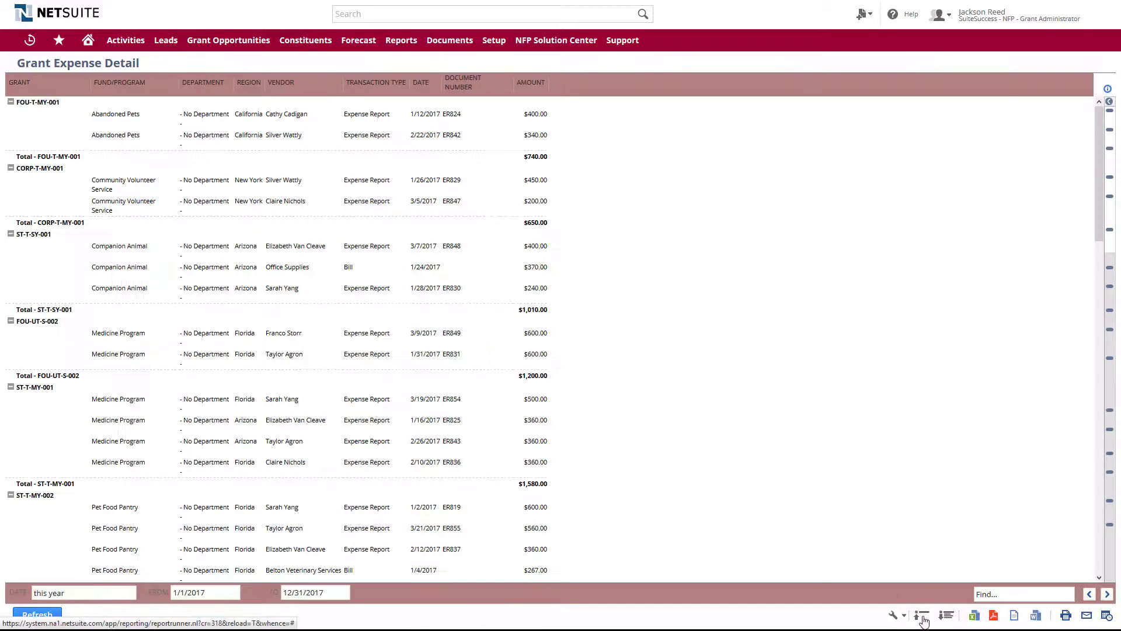
{"action": "left_click", "coordinate": [921, 616]}
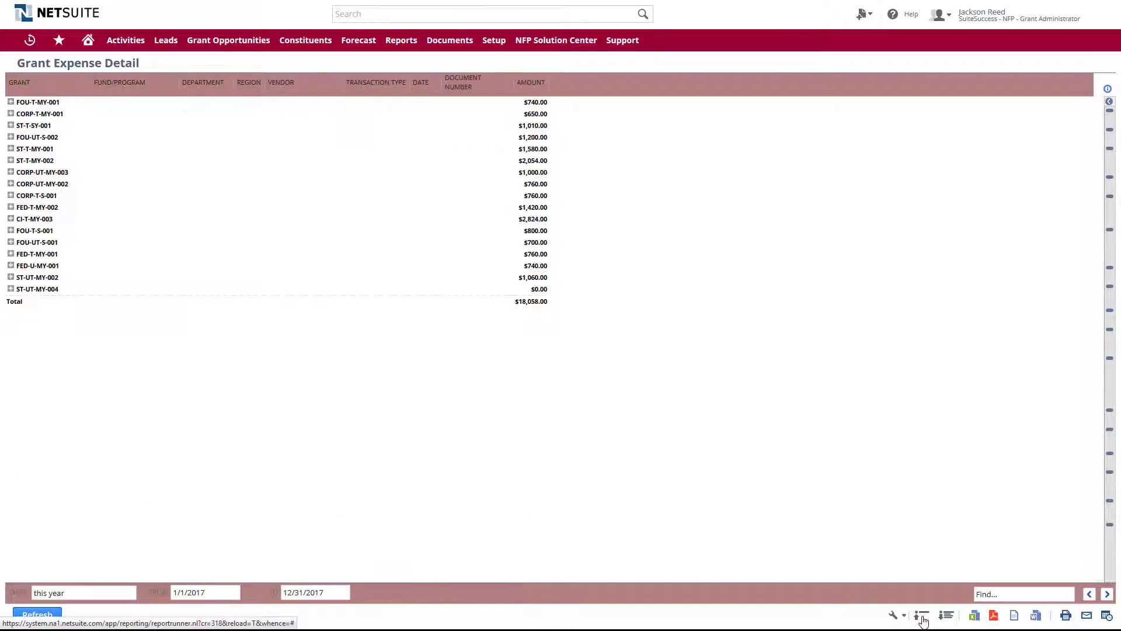
{"action": "left_click", "coordinate": [10, 219]}
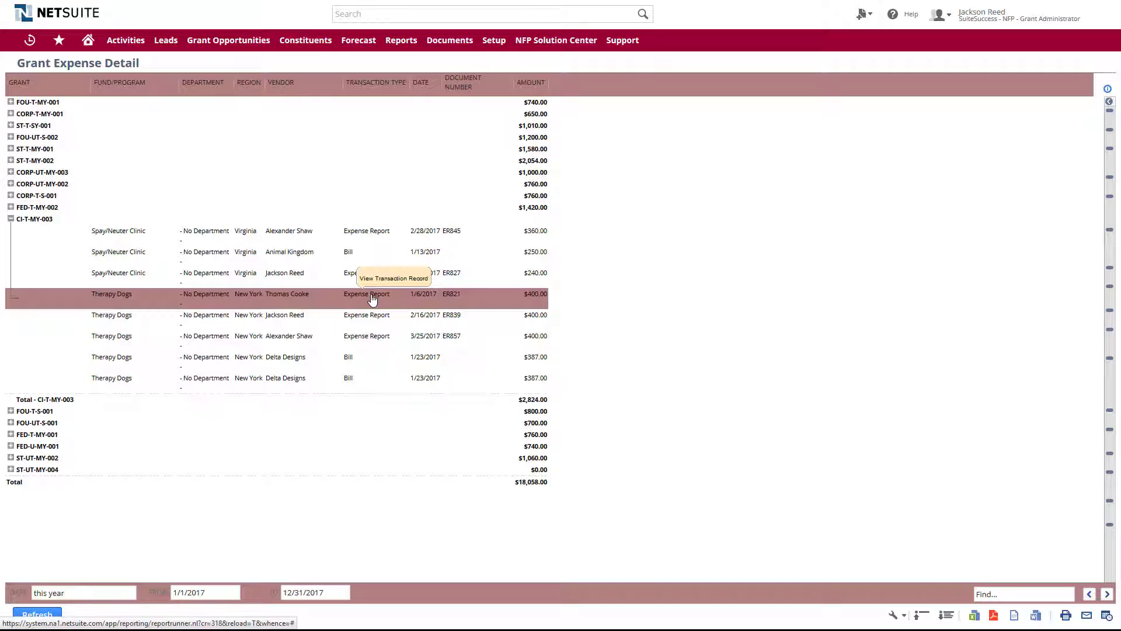
Export the Grant Expense Detail report to an Excel file and save it, and open and dismiss the report's print dialog
{"action": "left_click", "coordinate": [975, 617]}
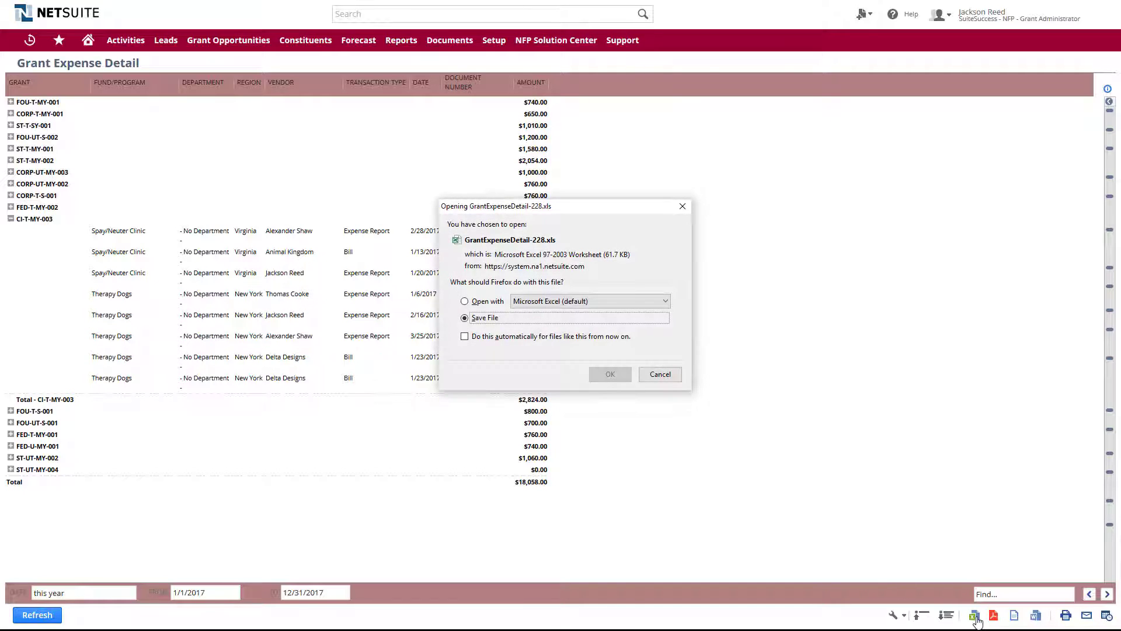
{"action": "left_click", "coordinate": [612, 375]}
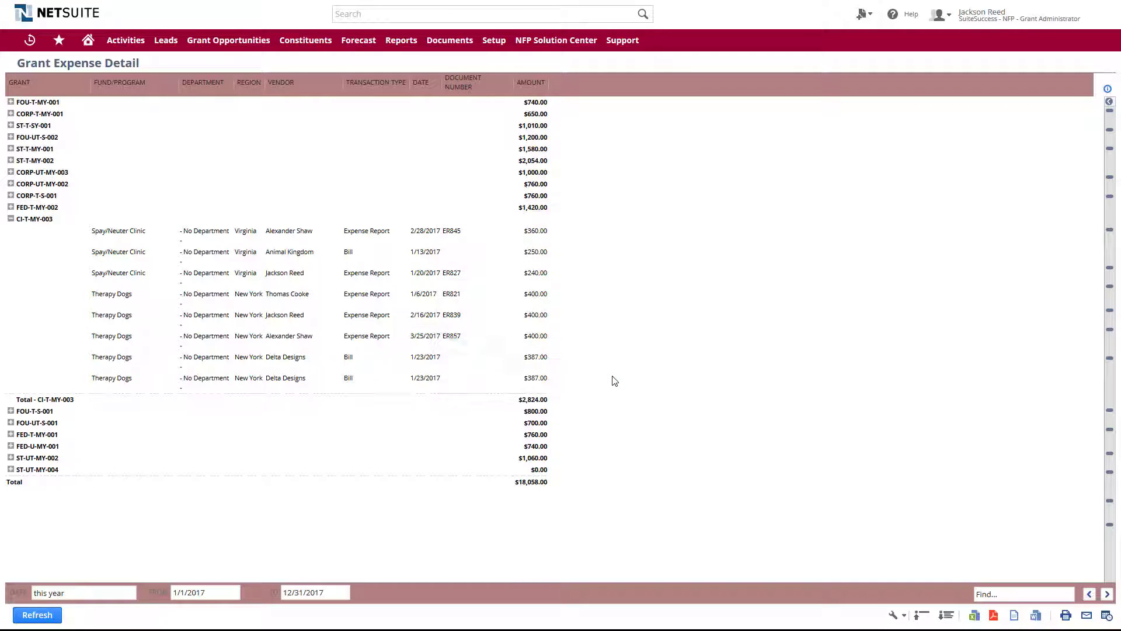
{"action": "left_click", "coordinate": [1065, 617]}
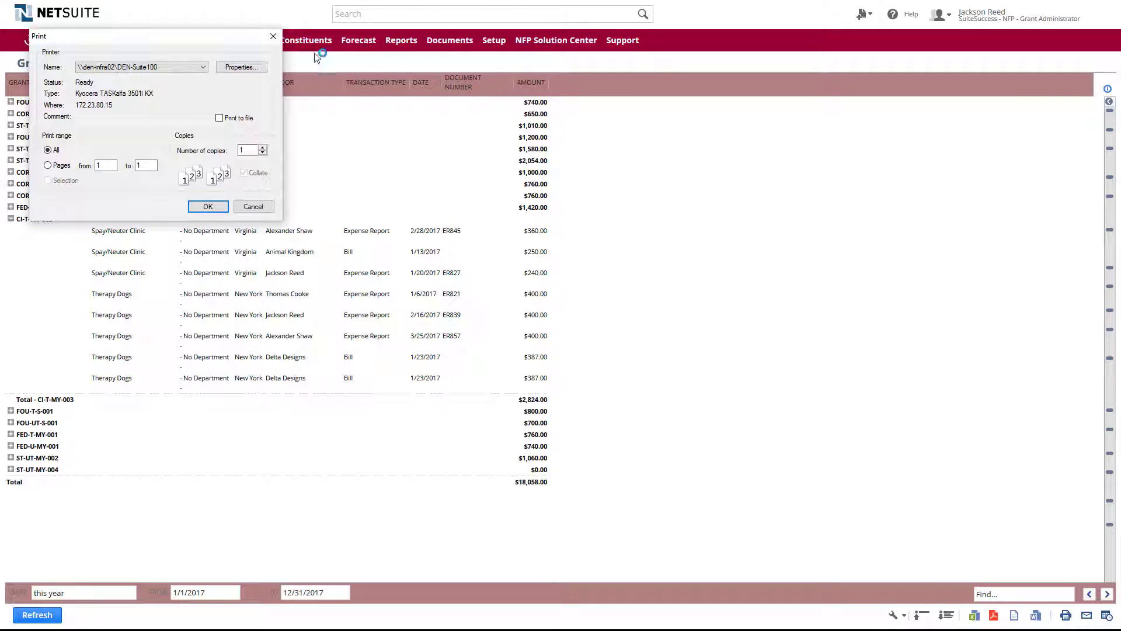
{"action": "left_click", "coordinate": [273, 36]}
{"action": "mouse_move", "coordinate": [276, 45]}
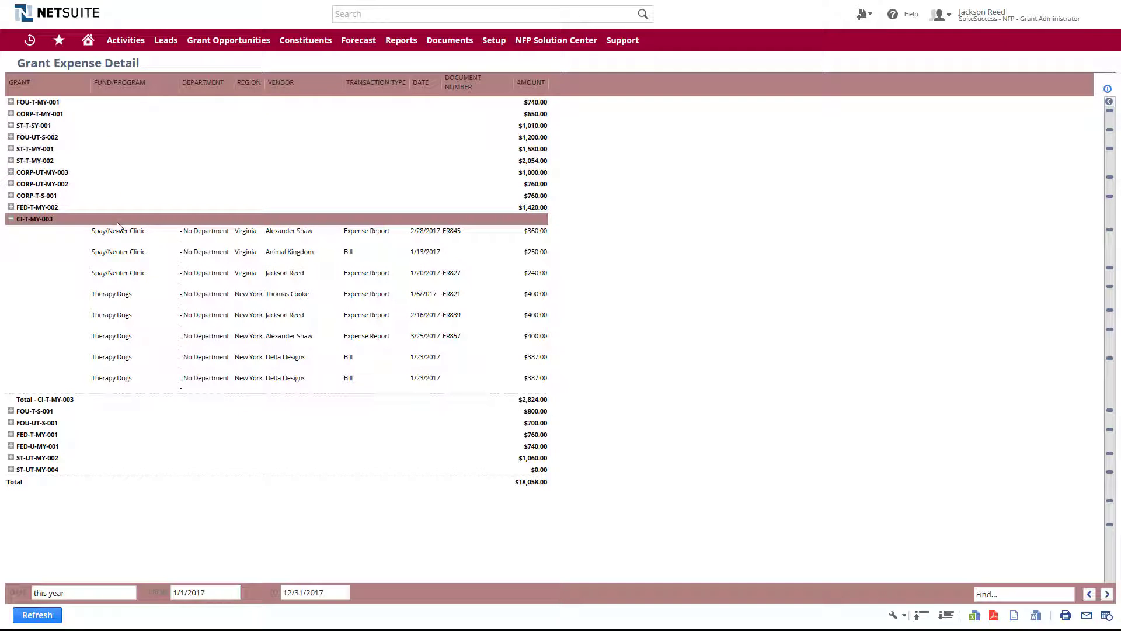
Search globally for the term "grant" using the "sea" prefix
{"action": "left_click", "coordinate": [349, 12]}
{"action": "type", "text": "sea"}
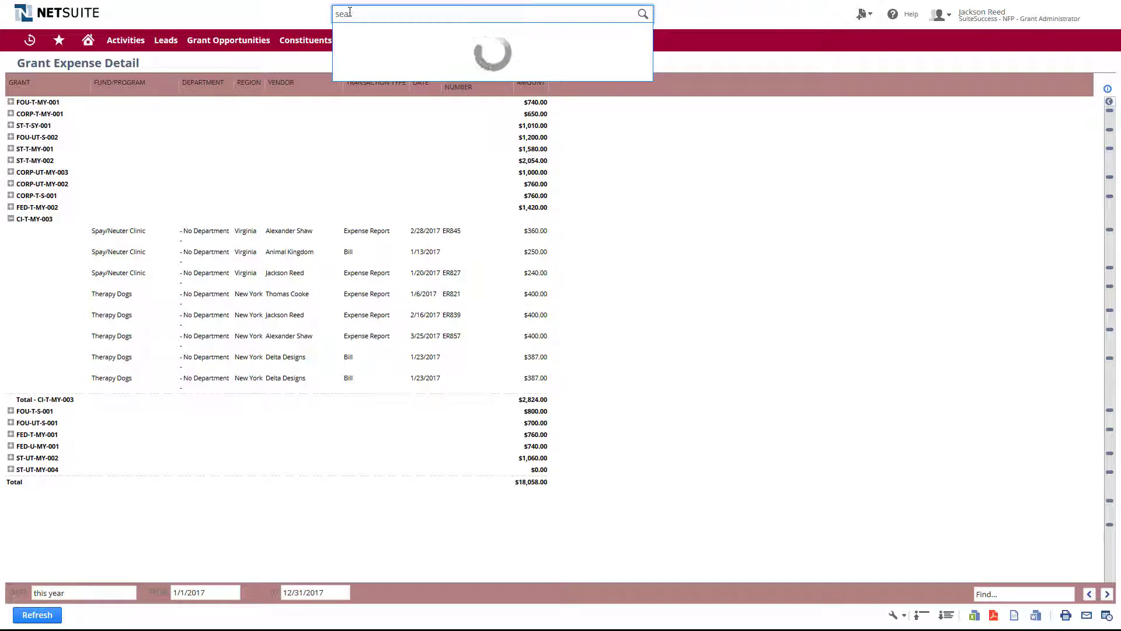
{"action": "type", "text": "grant"}
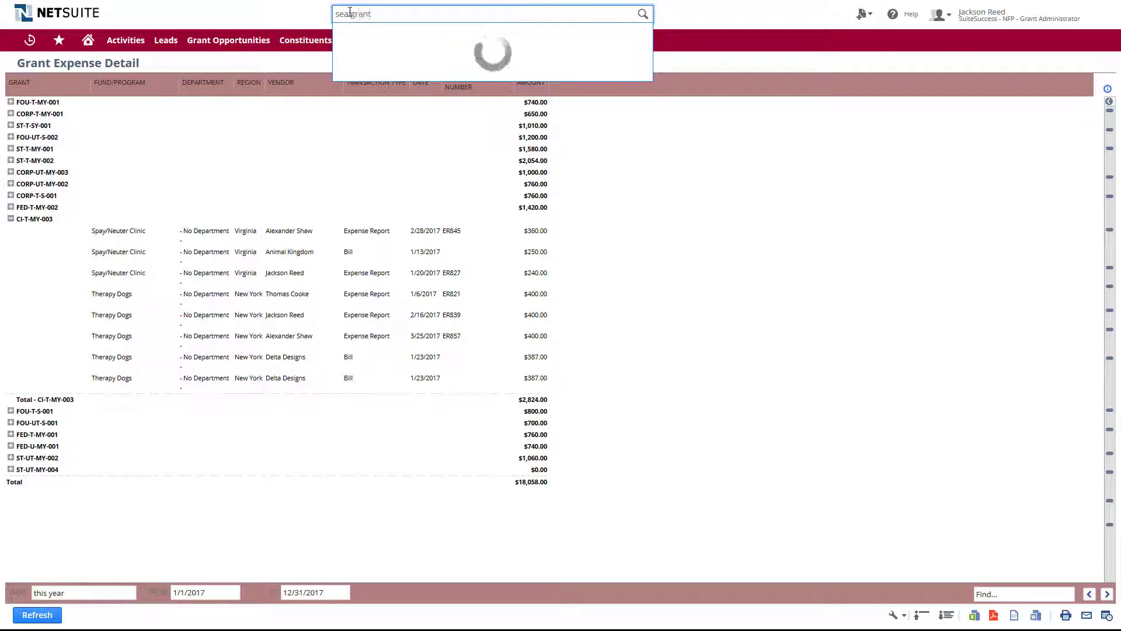